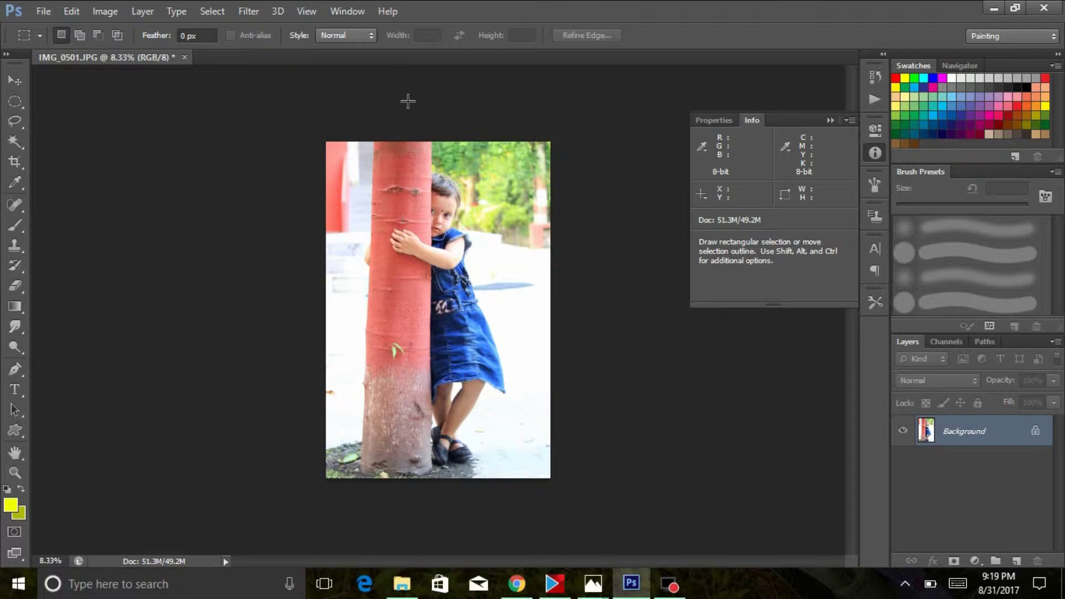
# With the Pen tool in Path mode, trace anchors from the shoe heel up the leg.
pyautogui.click(15, 369)
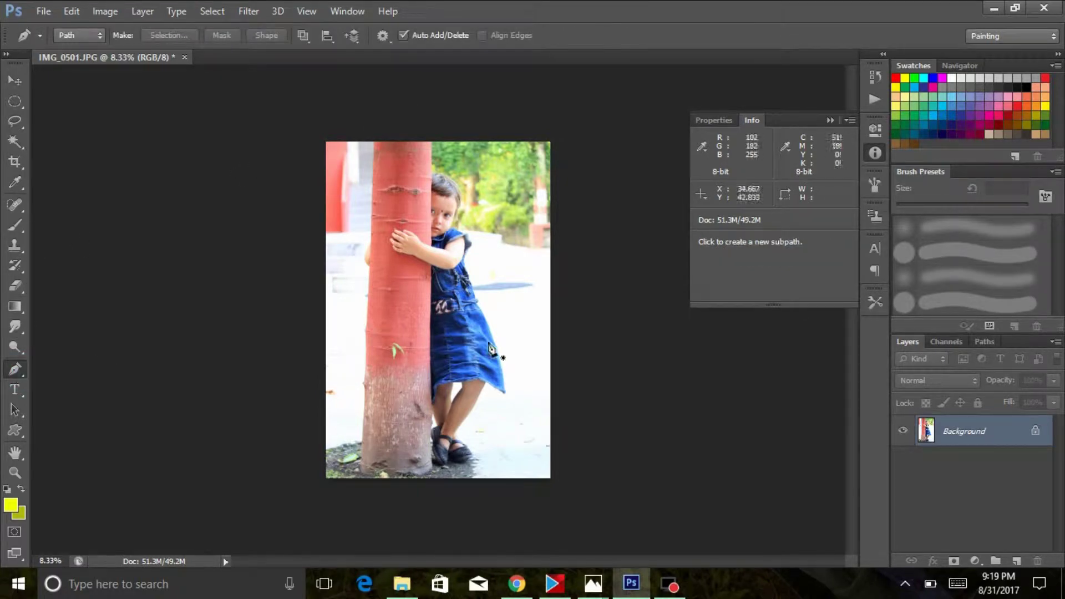
pyautogui.hotkey('ctrl', '+')
pyautogui.hotkey('ctrl', '+')
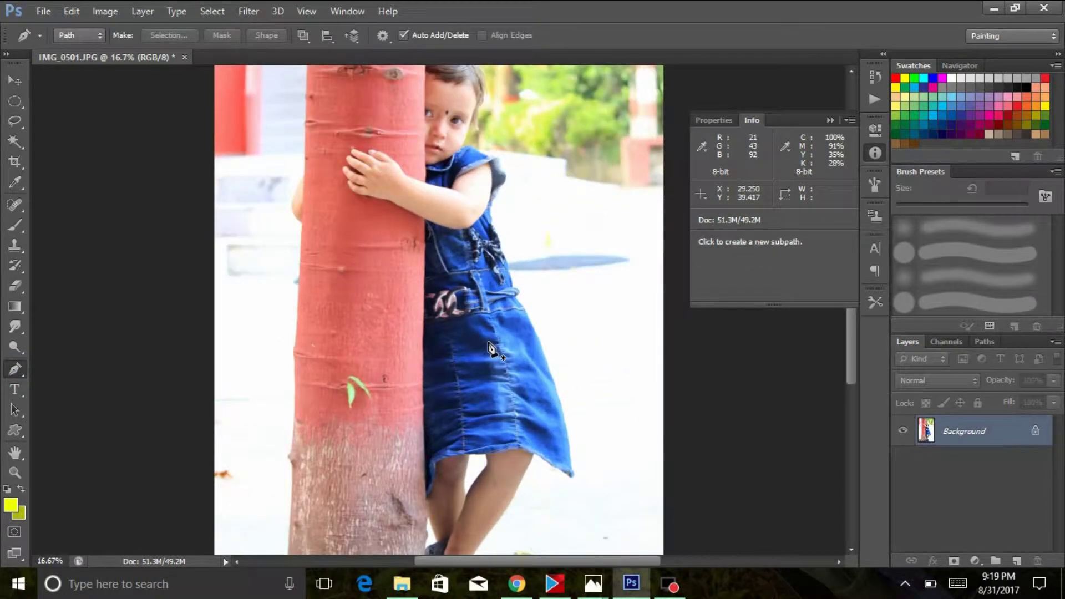
pyautogui.moveTo(486, 343); pyautogui.dragTo(469, 164)
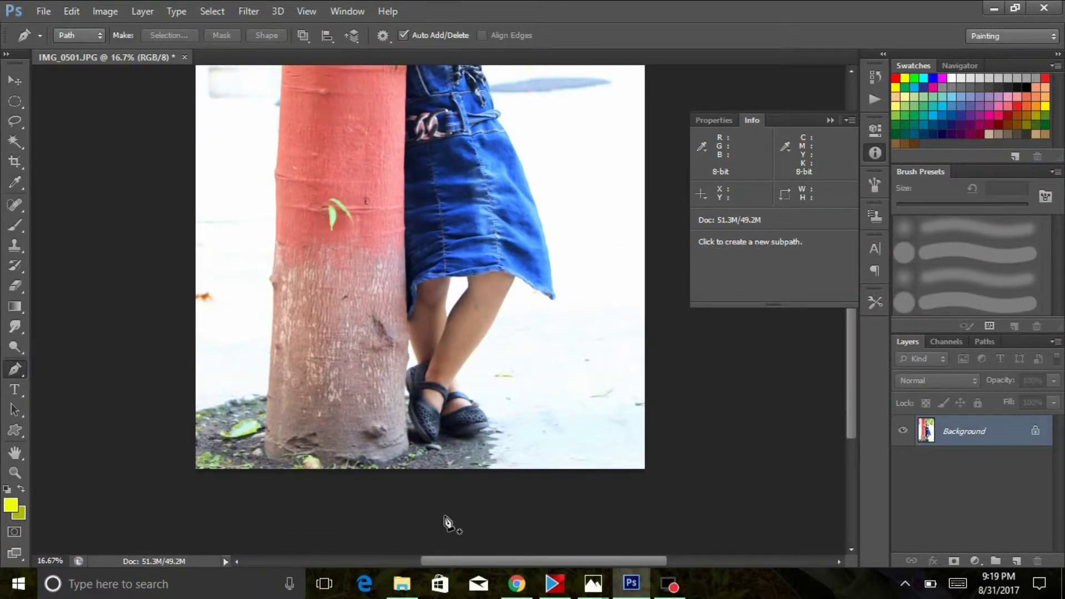
pyautogui.hotkey('ctrl', '+')
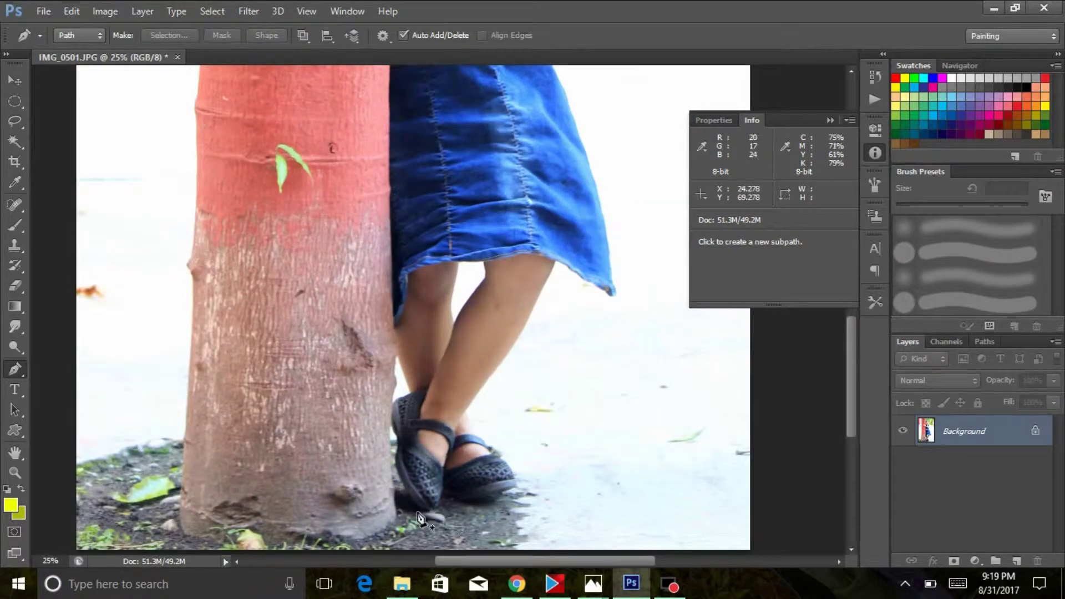
pyautogui.click(418, 516)
pyautogui.click(405, 494)
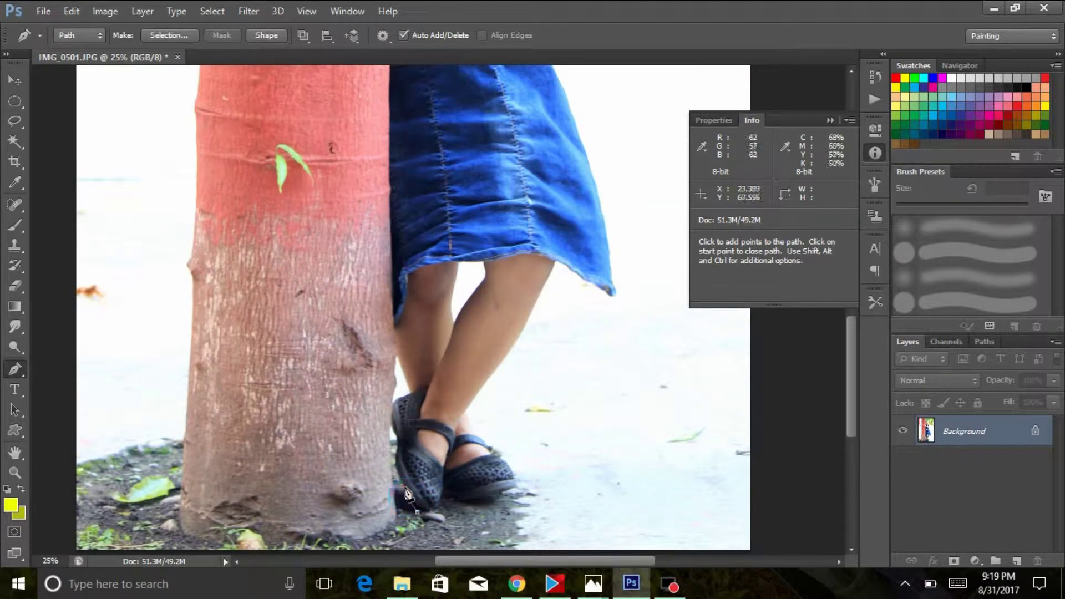
pyautogui.click(399, 481)
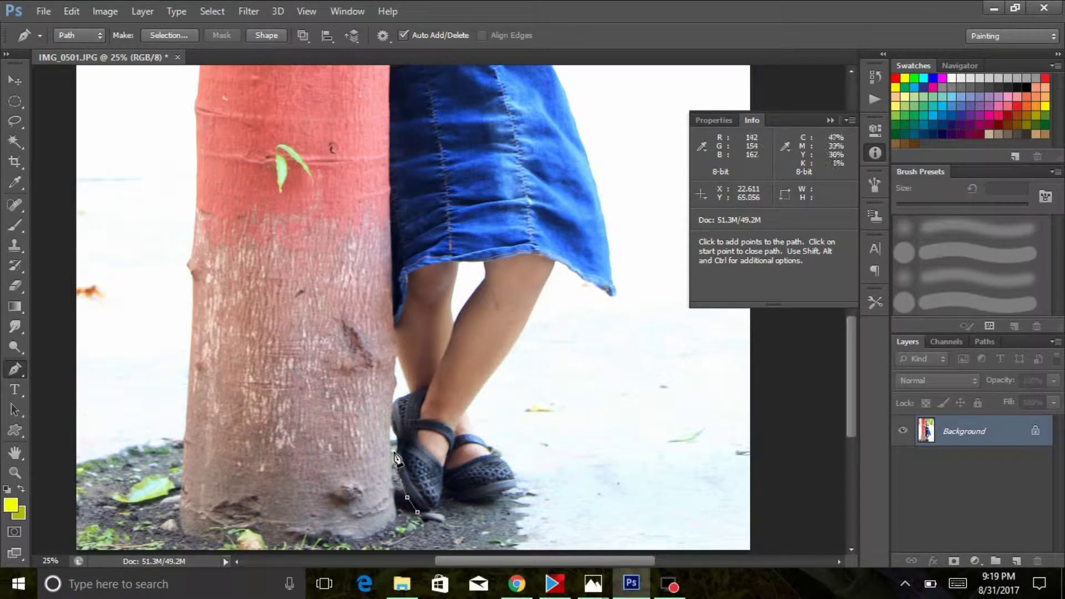
pyautogui.click(396, 436)
pyautogui.click(406, 391)
pyautogui.click(401, 369)
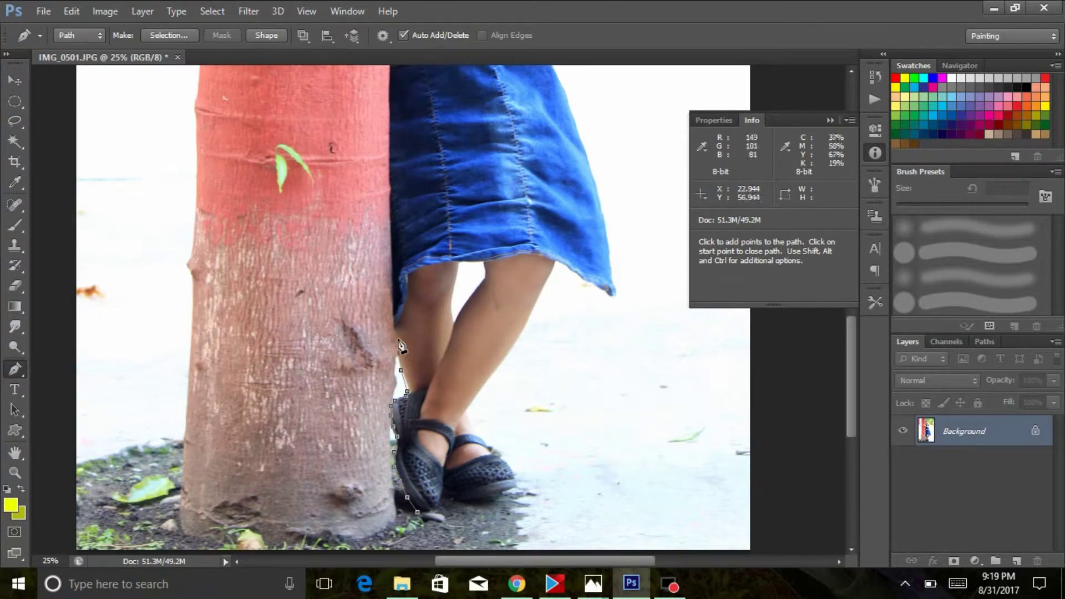
# Continue the pen path along the child's arm and hand edge.
pyautogui.moveTo(391, 302); pyautogui.dragTo(367, 354)
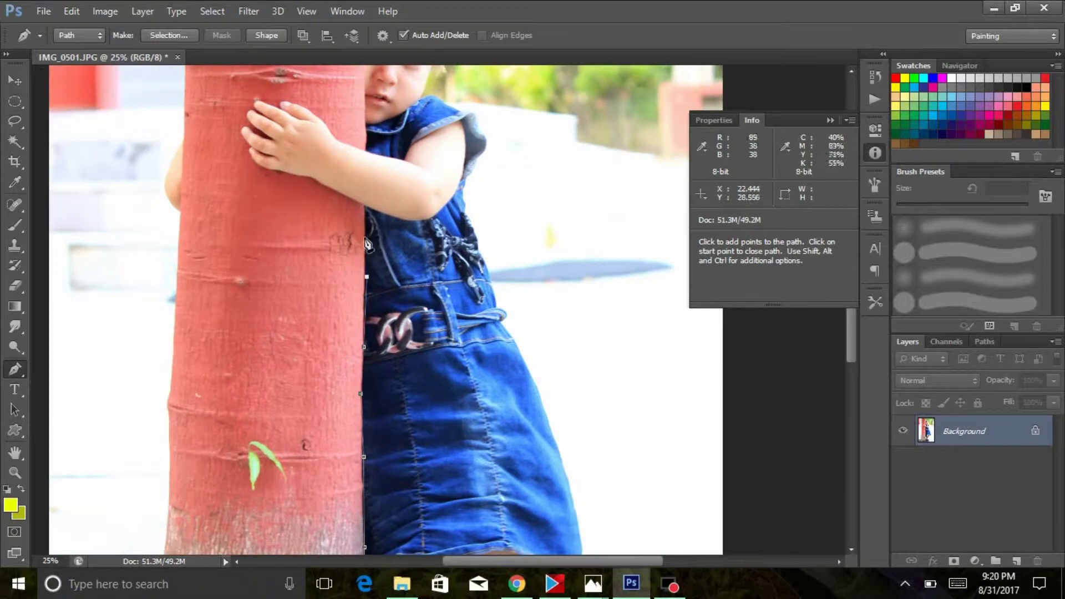
pyautogui.hotkey('ctrl', '+')
pyautogui.hotkey('ctrl', '+')
pyautogui.click(348, 357)
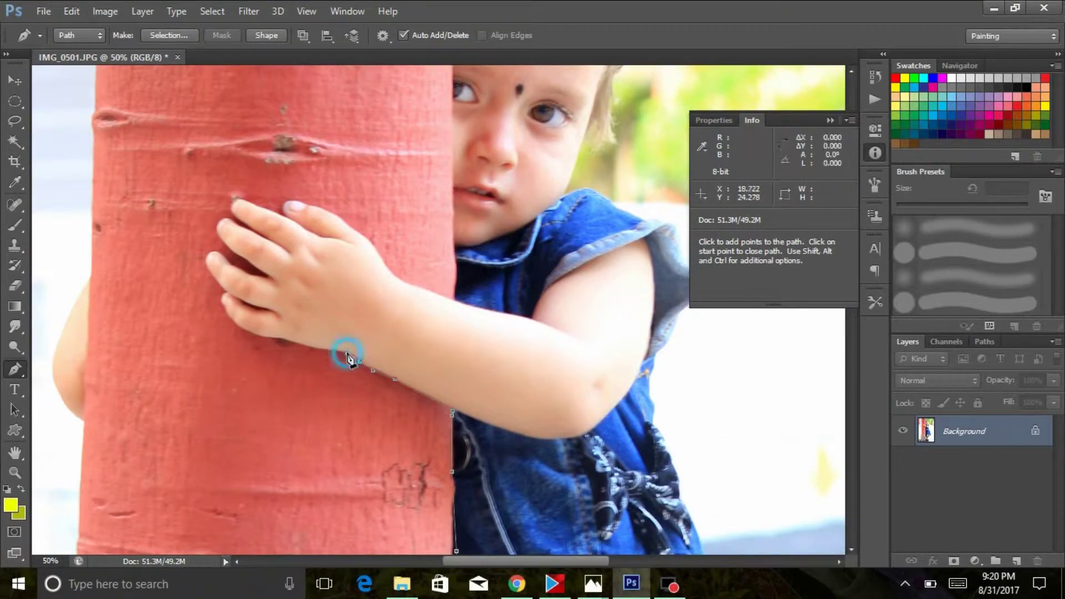
pyautogui.click(318, 350)
pyautogui.click(290, 343)
pyautogui.click(268, 343)
pyautogui.click(224, 311)
pyautogui.moveTo(221, 301); pyautogui.dragTo(278, 373)
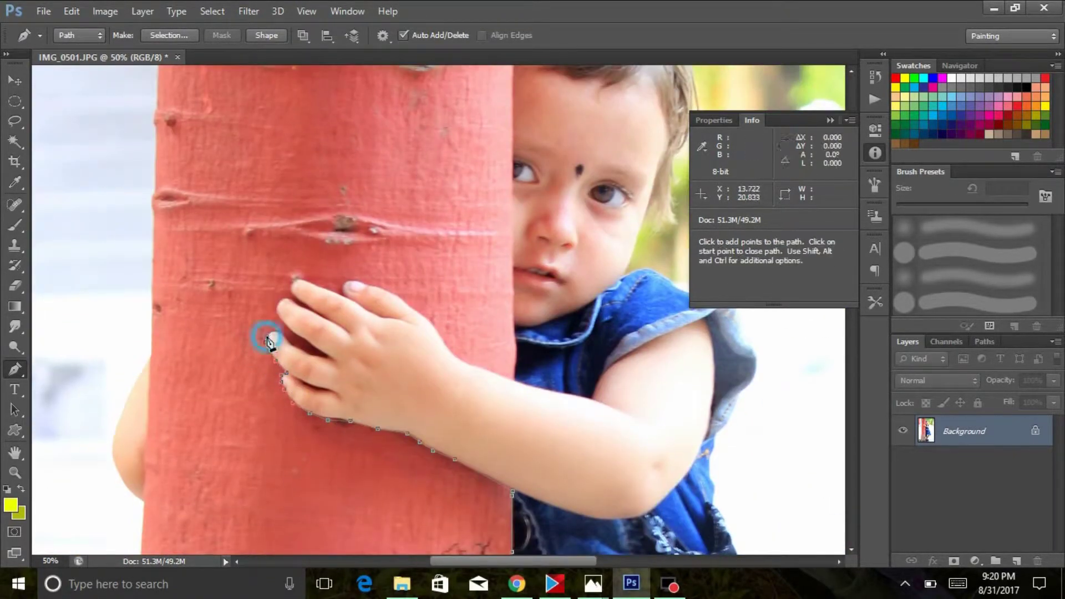
# Trace around the fingertips, back along the hand and arm, to the pole's edge.
pyautogui.click(267, 338)
pyautogui.click(275, 333)
pyautogui.click(287, 328)
pyautogui.click(281, 314)
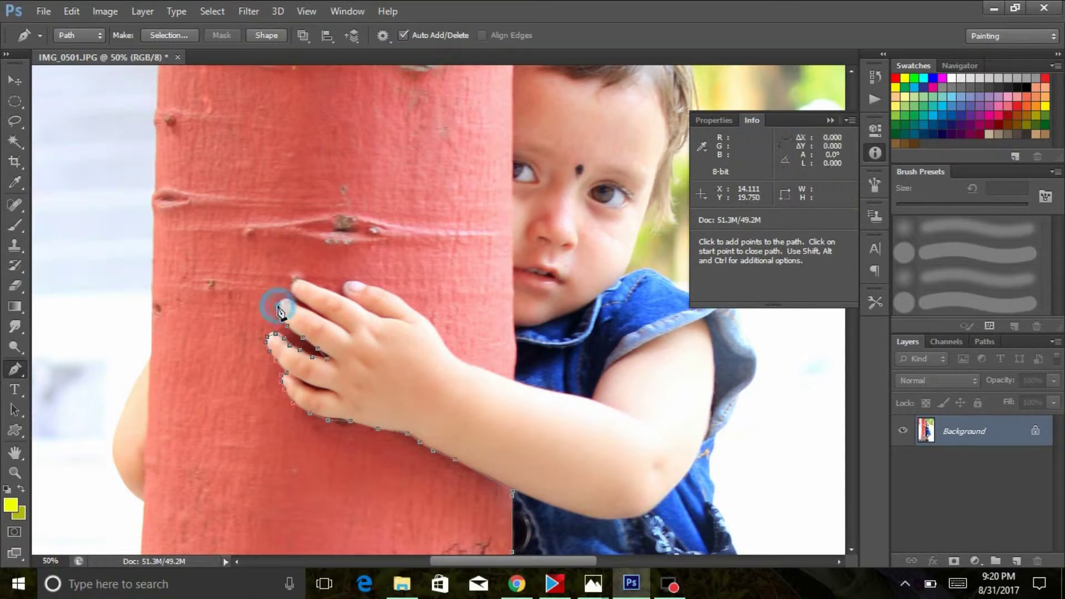
pyautogui.click(289, 298)
pyautogui.click(302, 280)
pyautogui.click(316, 288)
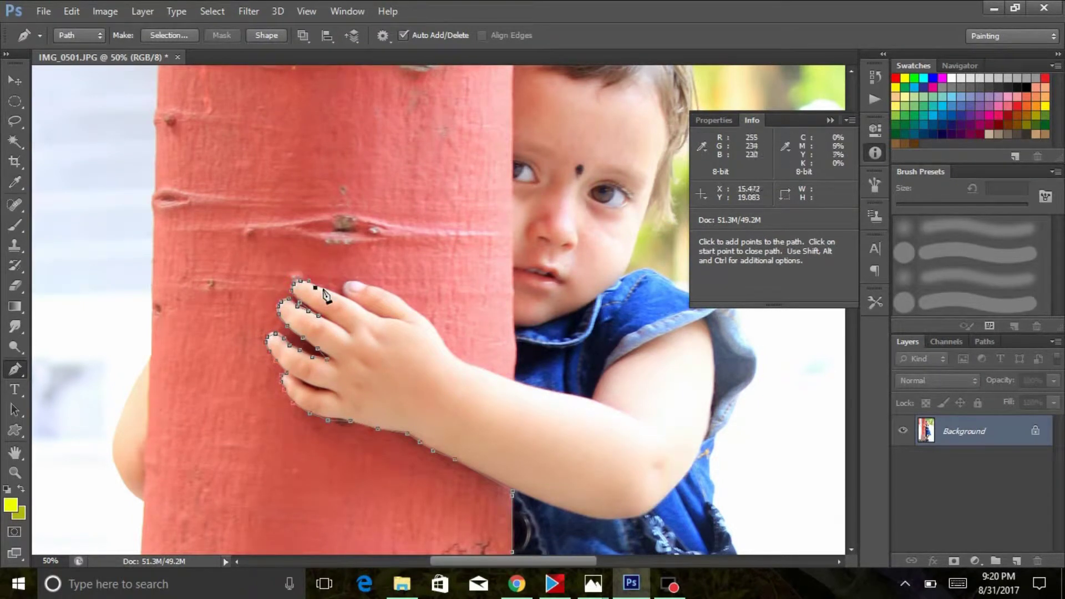
pyautogui.click(366, 284)
pyautogui.click(398, 296)
pyautogui.click(423, 316)
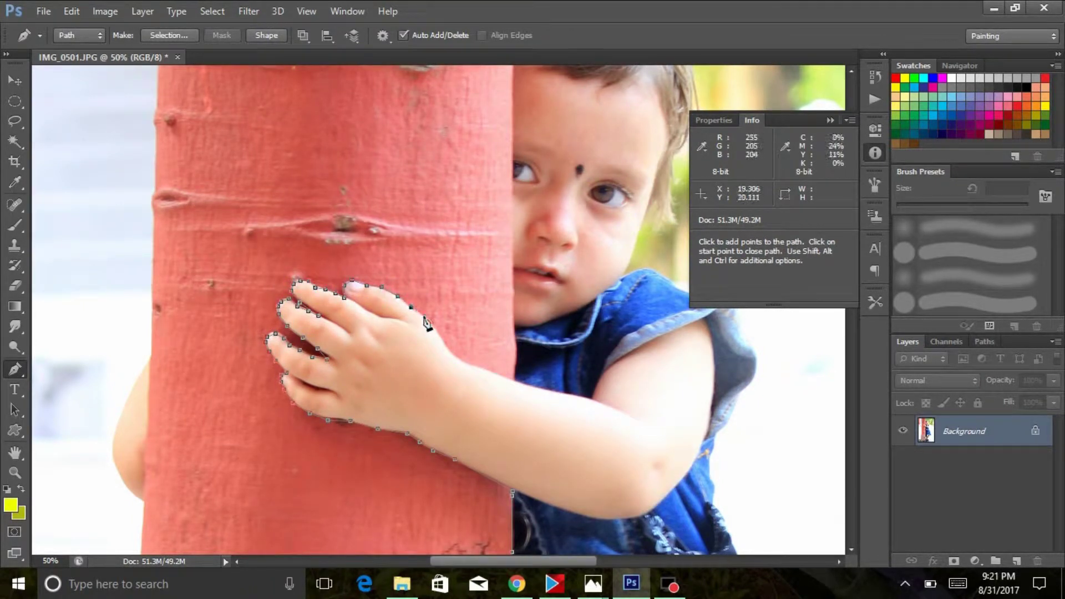
pyautogui.click(446, 349)
pyautogui.click(483, 371)
pyautogui.click(509, 379)
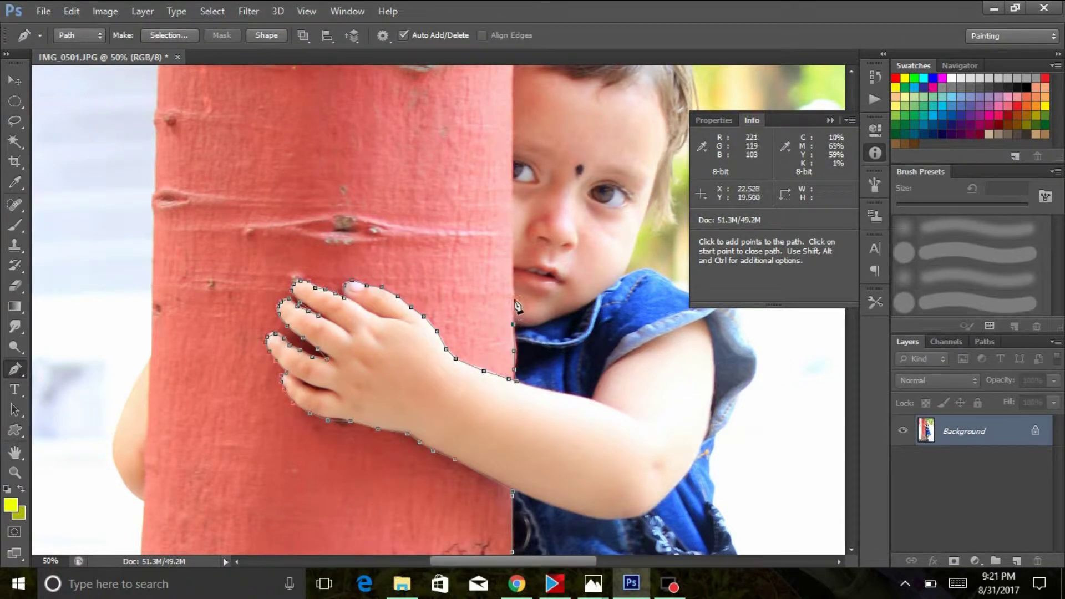
pyautogui.click(513, 254)
# Extend the pen path over the child's hair and down the shoulder.
pyautogui.moveTo(516, 166); pyautogui.dragTo(506, 230)
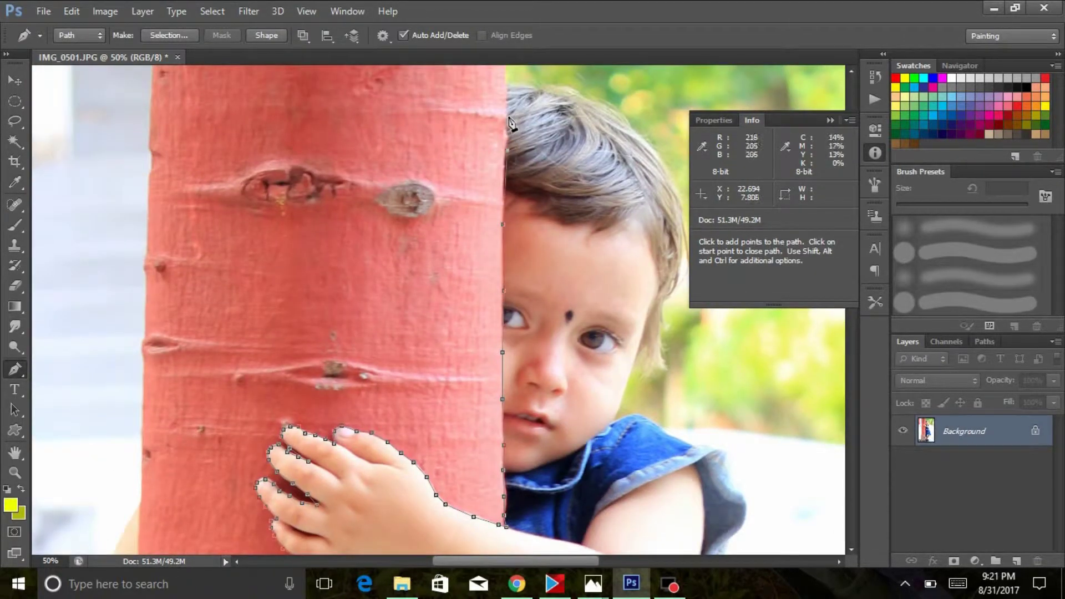
pyautogui.click(557, 95)
pyautogui.click(647, 145)
pyautogui.click(666, 170)
pyautogui.moveTo(674, 189); pyautogui.dragTo(466, 144)
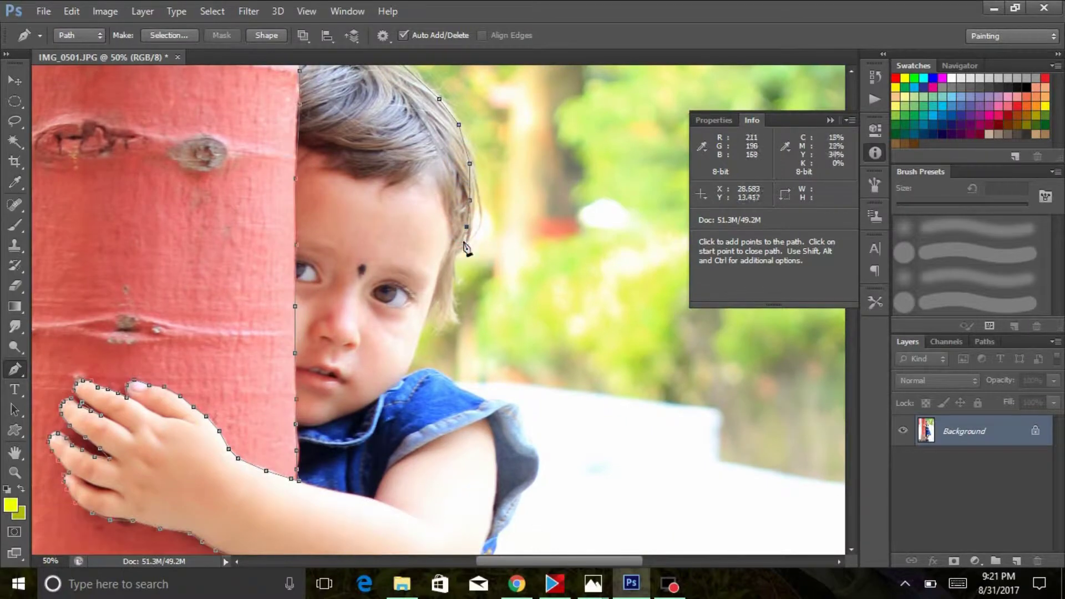
pyautogui.click(461, 389)
pyautogui.click(495, 400)
pyautogui.click(513, 406)
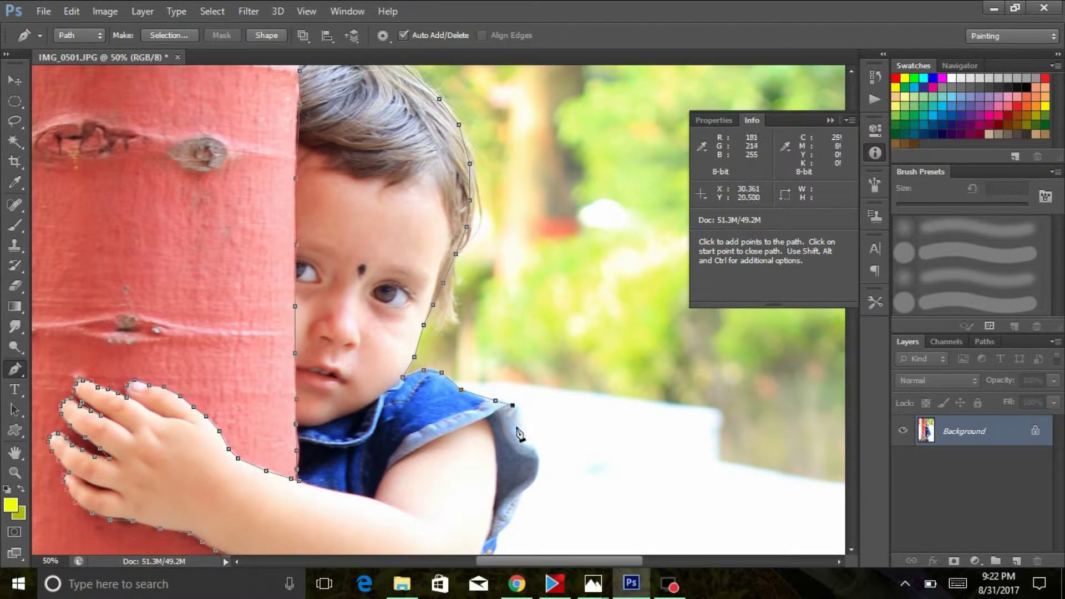
pyautogui.click(538, 479)
# Trace the path along the skirt edge, around its tip and hem.
pyautogui.moveTo(514, 516)
pyautogui.mouseDown()
pyautogui.moveTo(513, 424)
pyautogui.moveTo(424, 183)
pyautogui.mouseUp()
pyautogui.moveTo(514, 416); pyautogui.dragTo(381, 98)
pyautogui.click(409, 305)
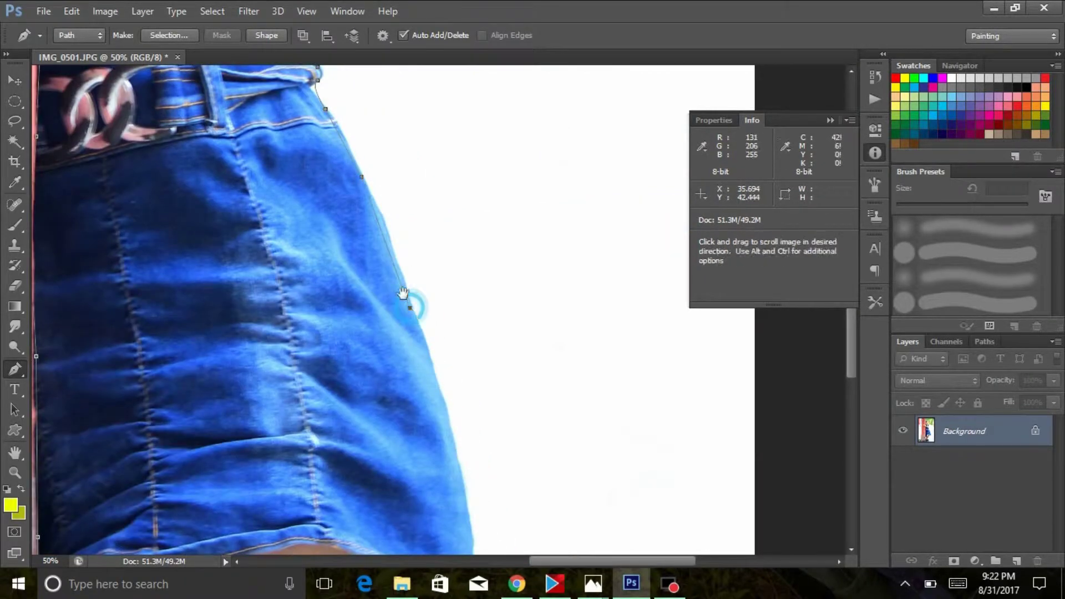
pyautogui.moveTo(379, 387); pyautogui.dragTo(327, 266)
pyautogui.click(418, 422)
pyautogui.moveTo(418, 423); pyautogui.dragTo(409, 222)
pyautogui.click(424, 304)
pyautogui.click(355, 266)
pyautogui.click(307, 235)
pyautogui.moveTo(285, 292); pyautogui.dragTo(454, 191)
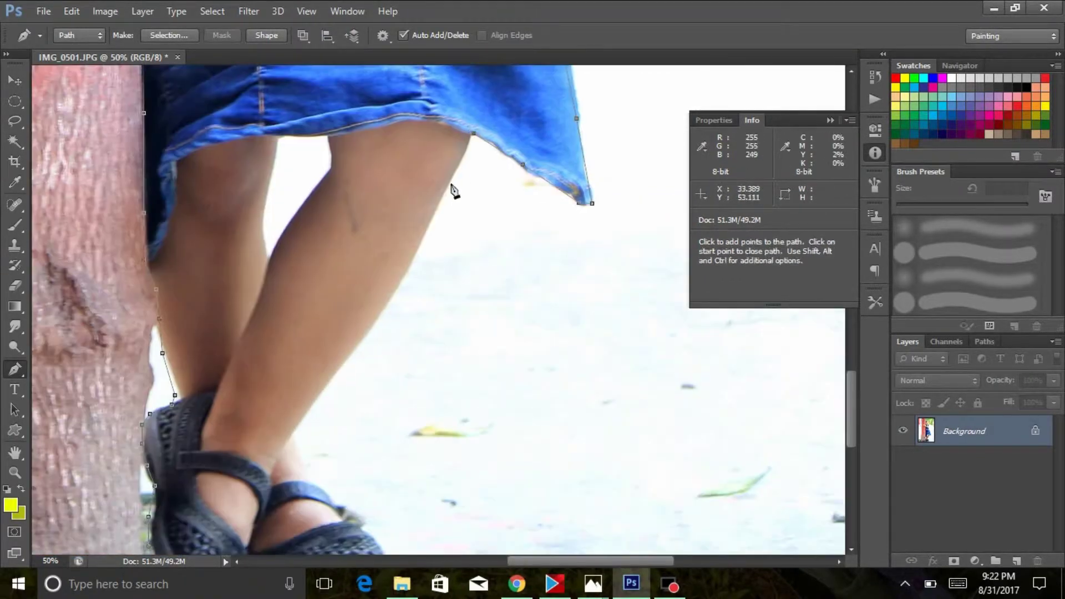
# Trace around the shoe and sole, then close the path at the starting anchor.
pyautogui.moveTo(364, 521); pyautogui.dragTo(350, 278)
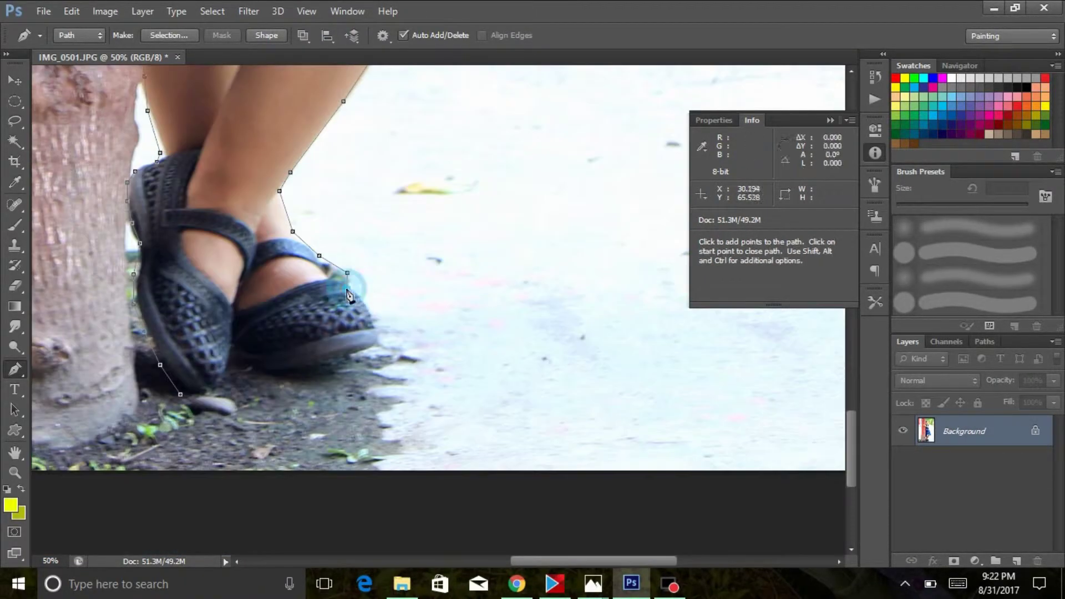
pyautogui.click(348, 288)
pyautogui.click(379, 331)
pyautogui.click(337, 362)
pyautogui.click(278, 372)
pyautogui.click(231, 357)
pyautogui.click(223, 379)
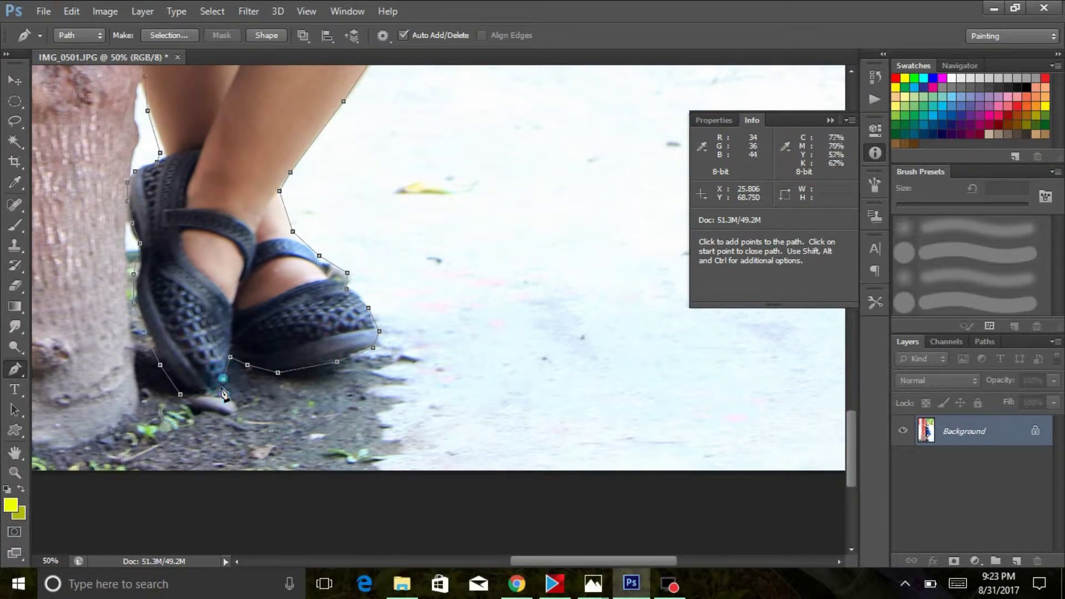
pyautogui.moveTo(193, 393); pyautogui.dragTo(179, 393)
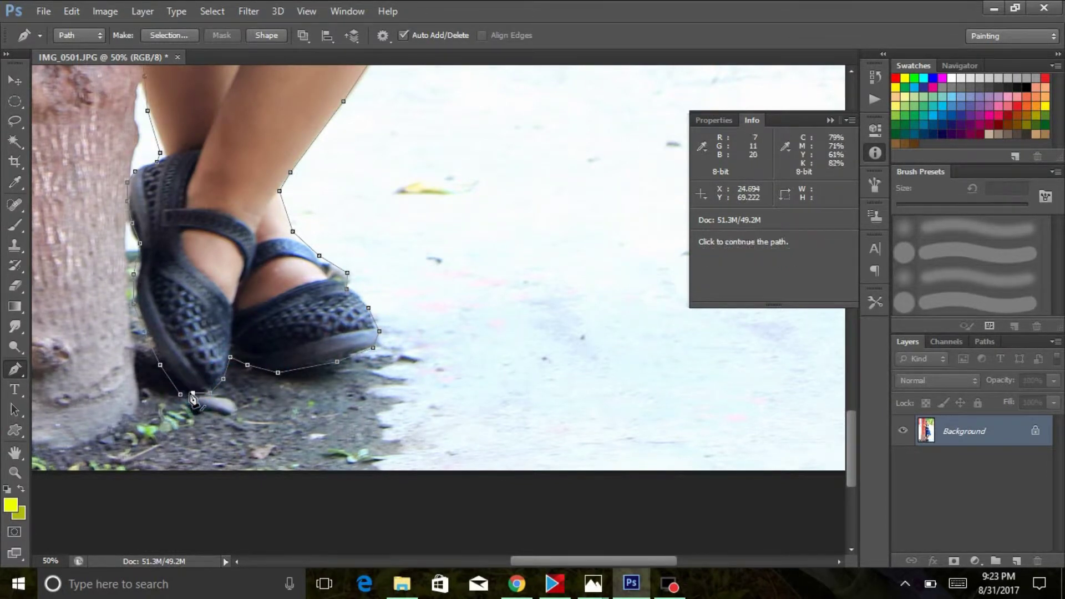
pyautogui.click(179, 393)
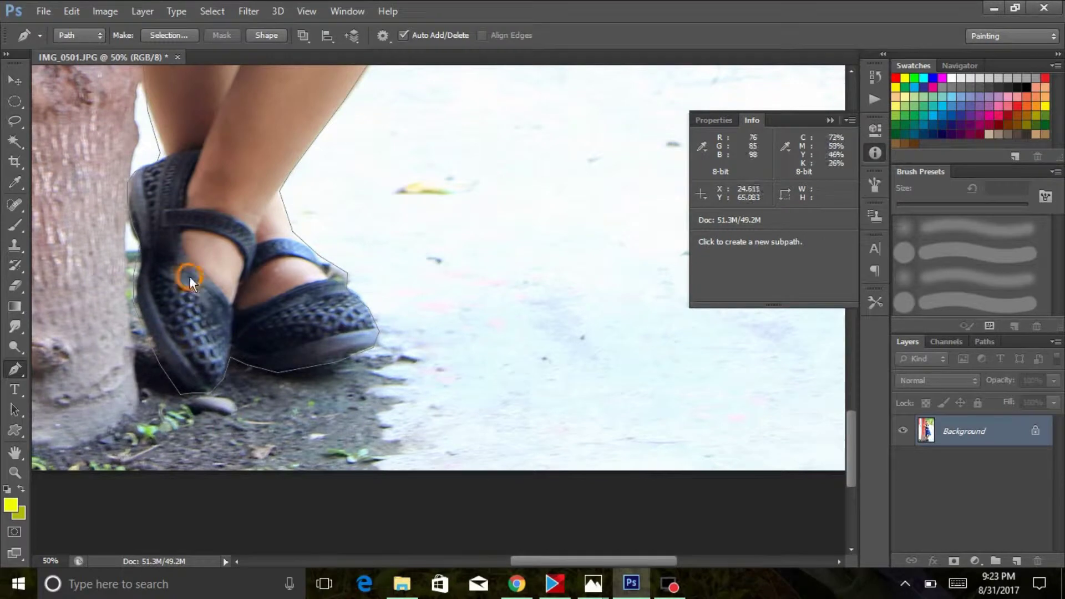
# Convert the closed path into a selection and fit the photo on screen.
pyautogui.rightClick(190, 277)
pyautogui.click(235, 284)
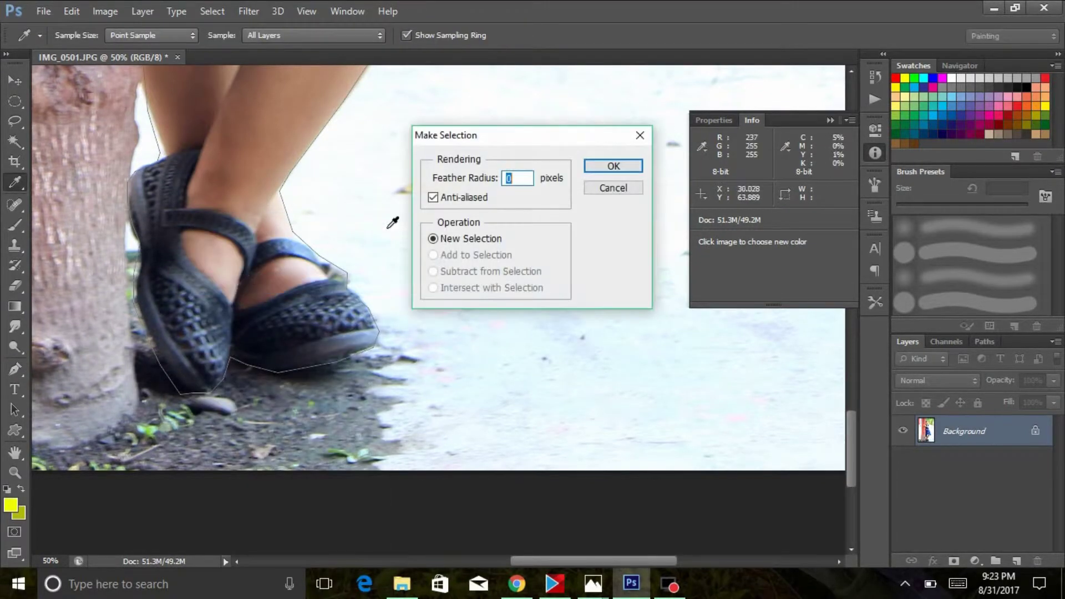
pyautogui.click(610, 167)
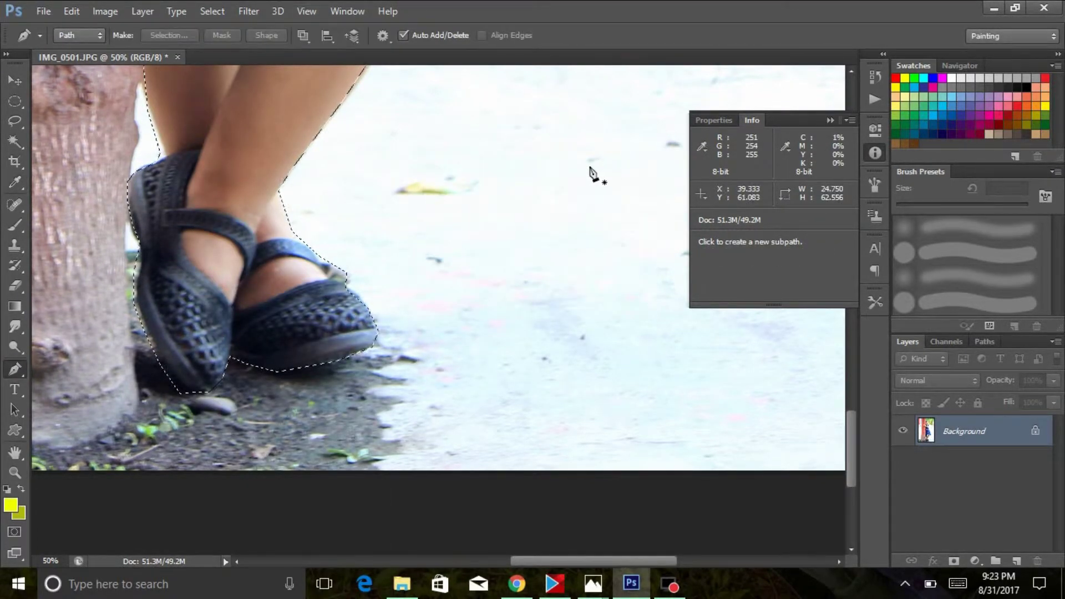
pyautogui.press('space')
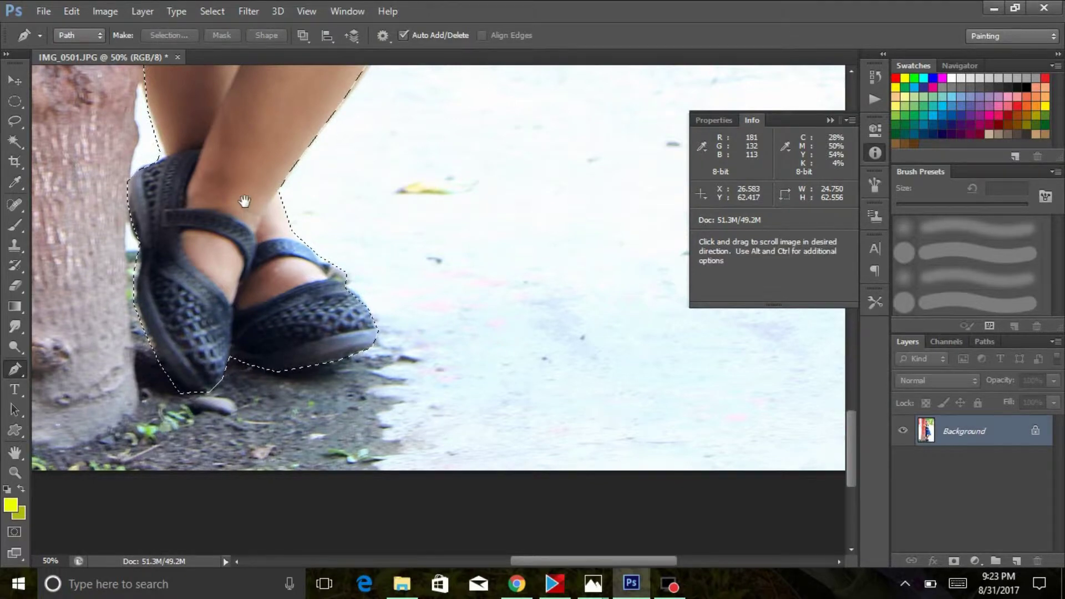
pyautogui.rightClick(245, 202)
pyautogui.click(283, 211)
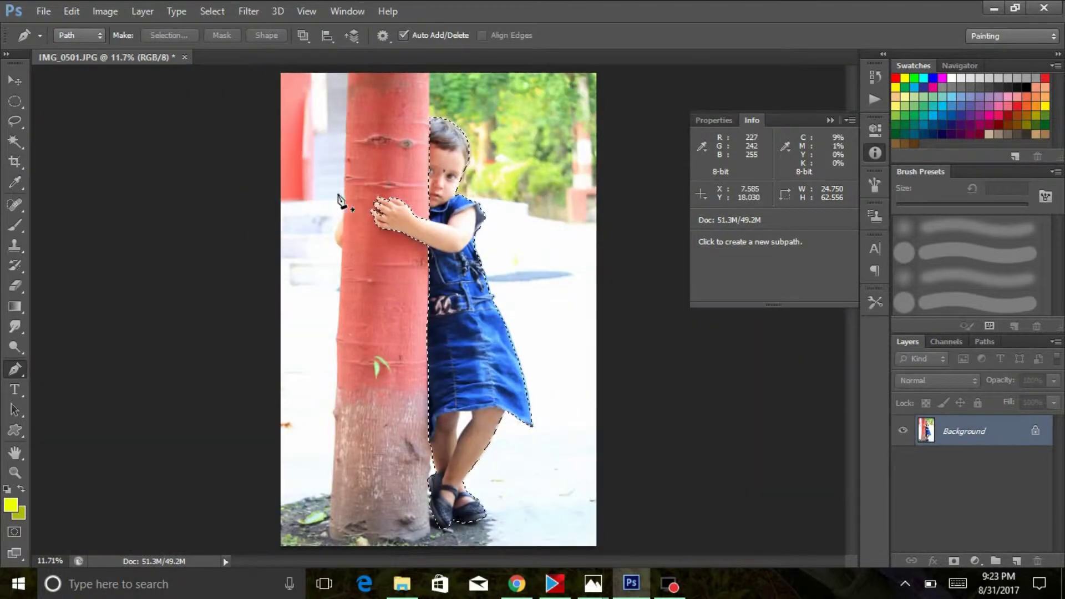
# Feather the child selection by 5 px.
pyautogui.click(17, 101)
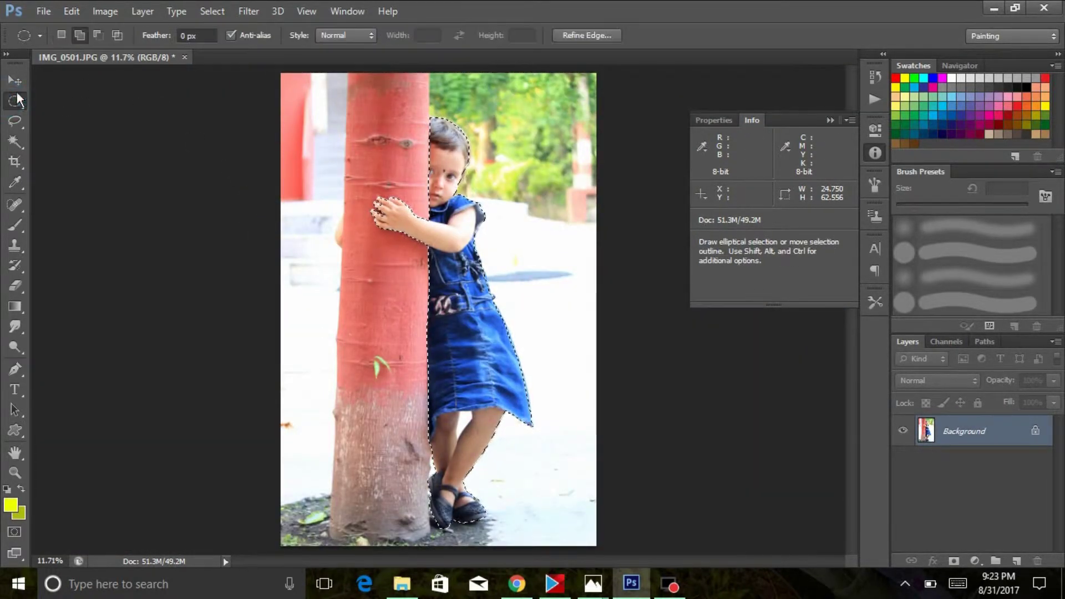
pyautogui.rightClick(453, 174)
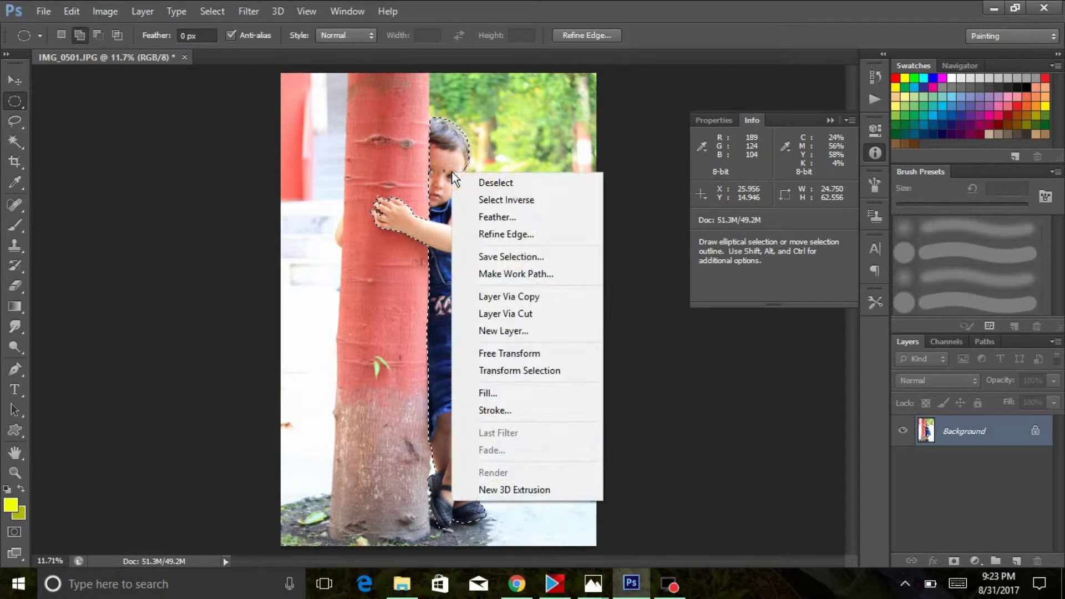
pyautogui.click(498, 217)
pyautogui.click(613, 197)
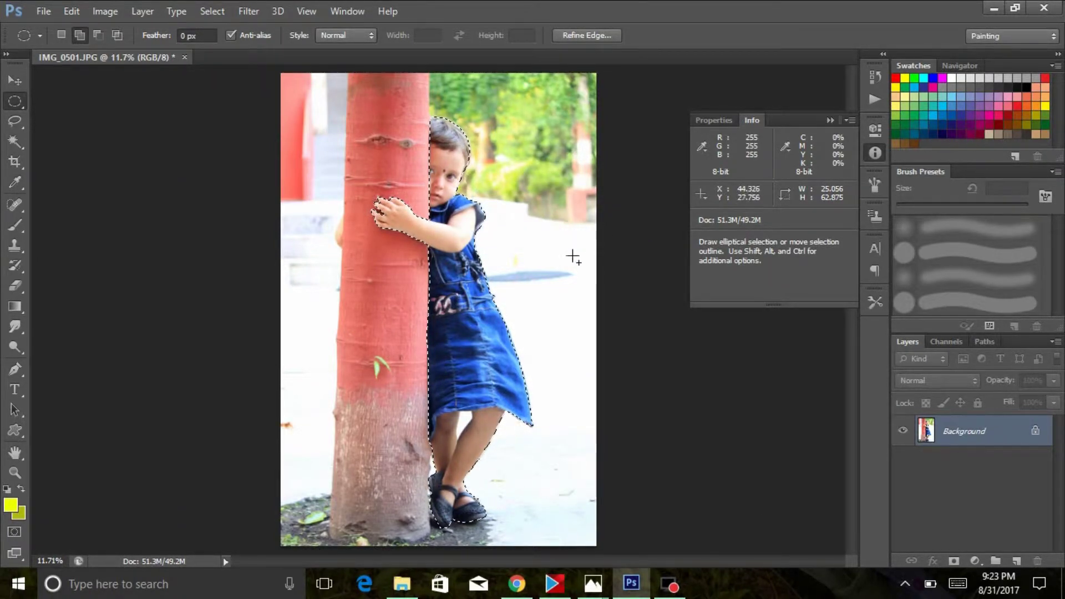
# Copy and paste the child onto a new Layer 1, then hide the Background layer.
pyautogui.hotkey('ctrl', 'c')
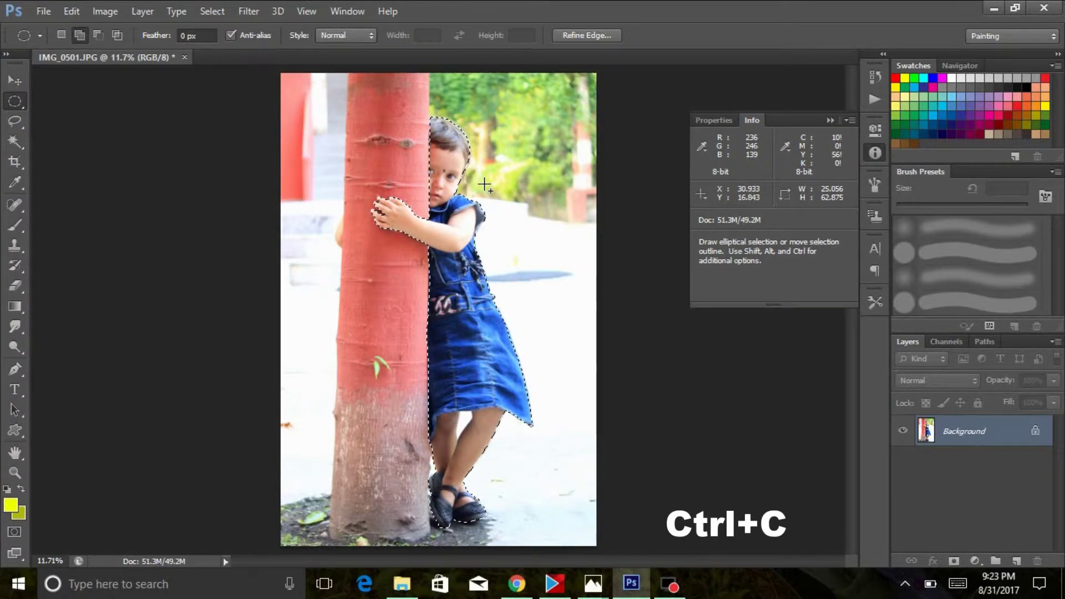
pyautogui.press('ctrl')
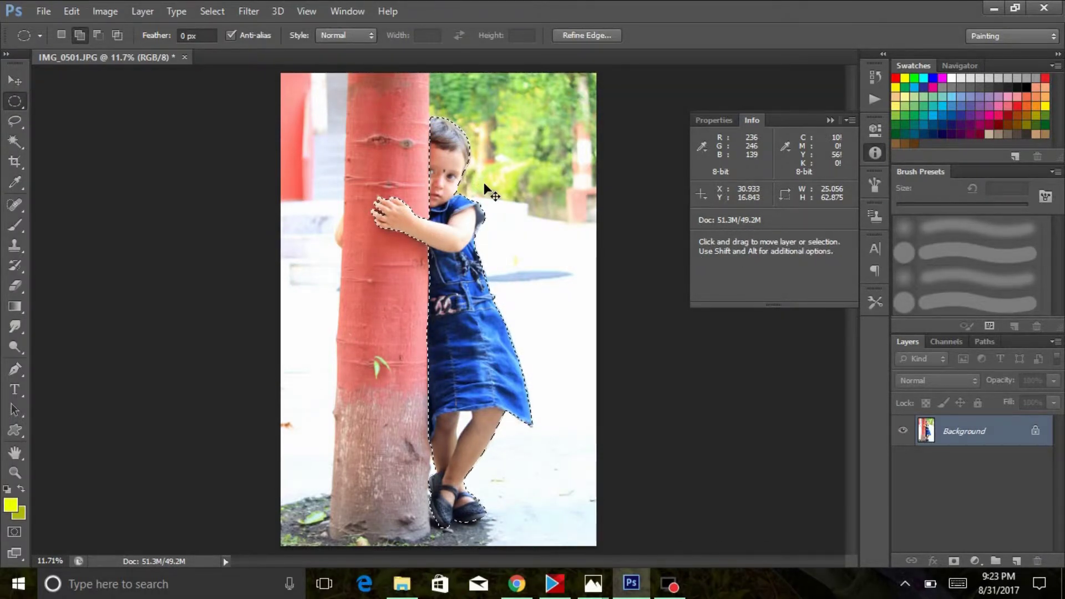
pyautogui.hotkey('ctrl', 'v')
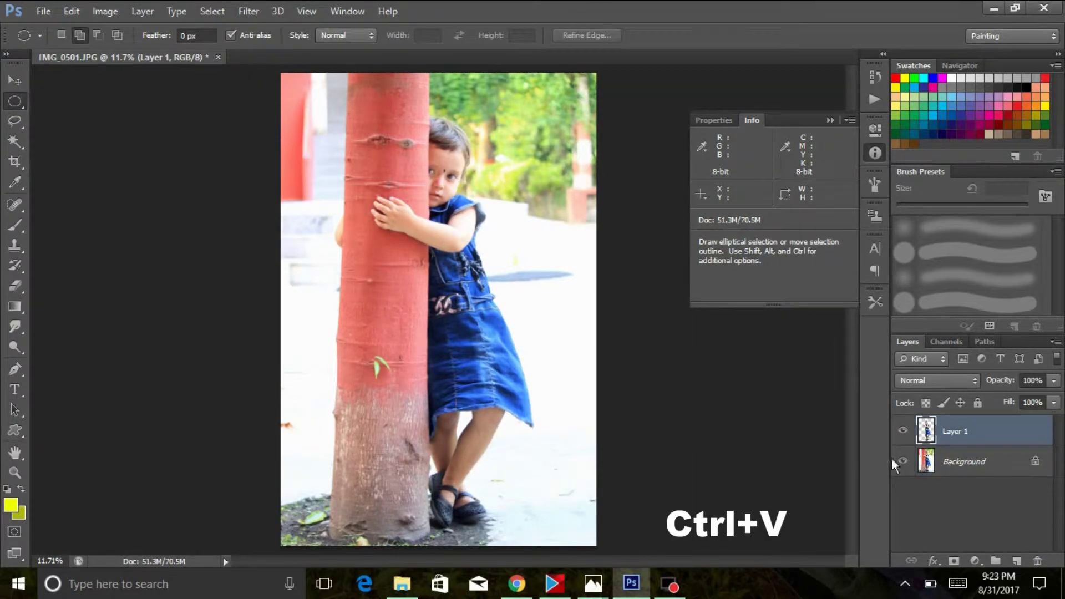
pyautogui.click(902, 462)
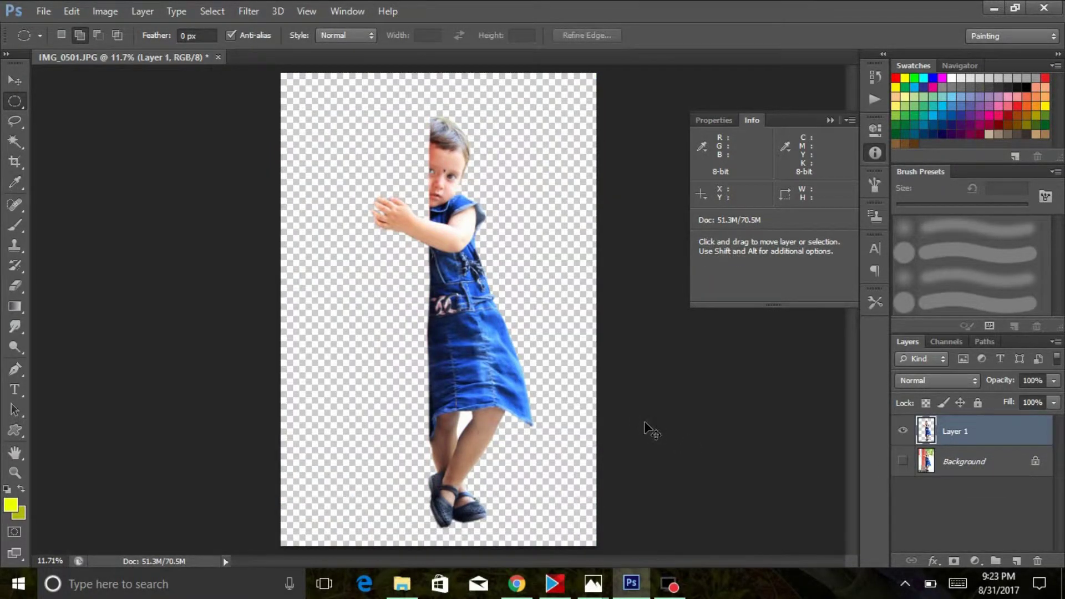
# Magic Wand-select the white gap between the legs and feather it 5 px.
pyautogui.hotkey('ctrl', '+')
pyautogui.hotkey('ctrl', '+')
pyautogui.hotkey('ctrl', '+')
pyautogui.hotkey('ctrl', '+')
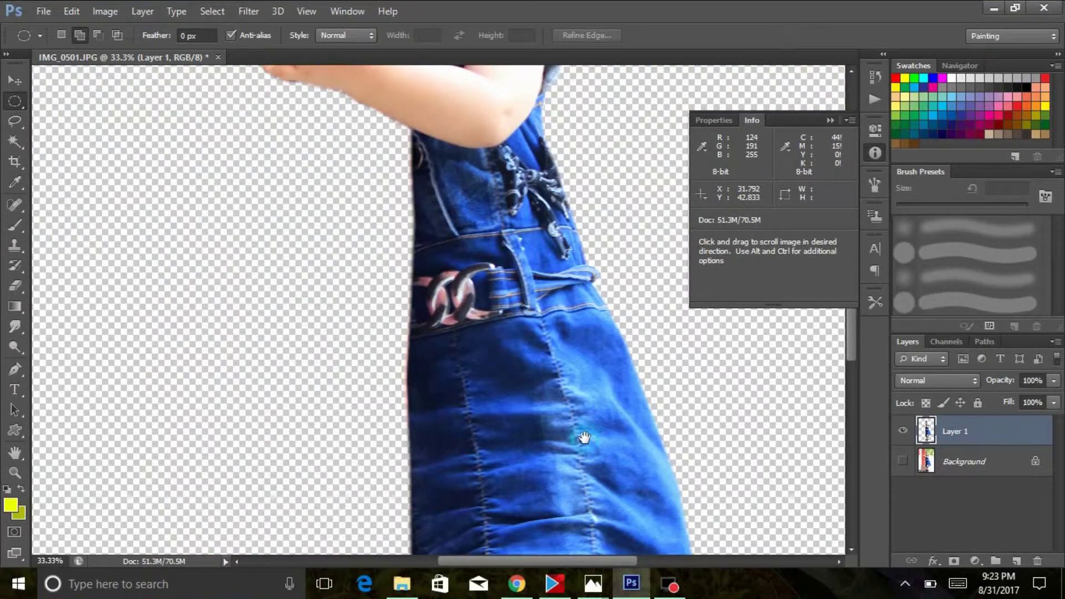
pyautogui.moveTo(582, 437); pyautogui.dragTo(440, 146)
pyautogui.moveTo(400, 357); pyautogui.dragTo(409, 309)
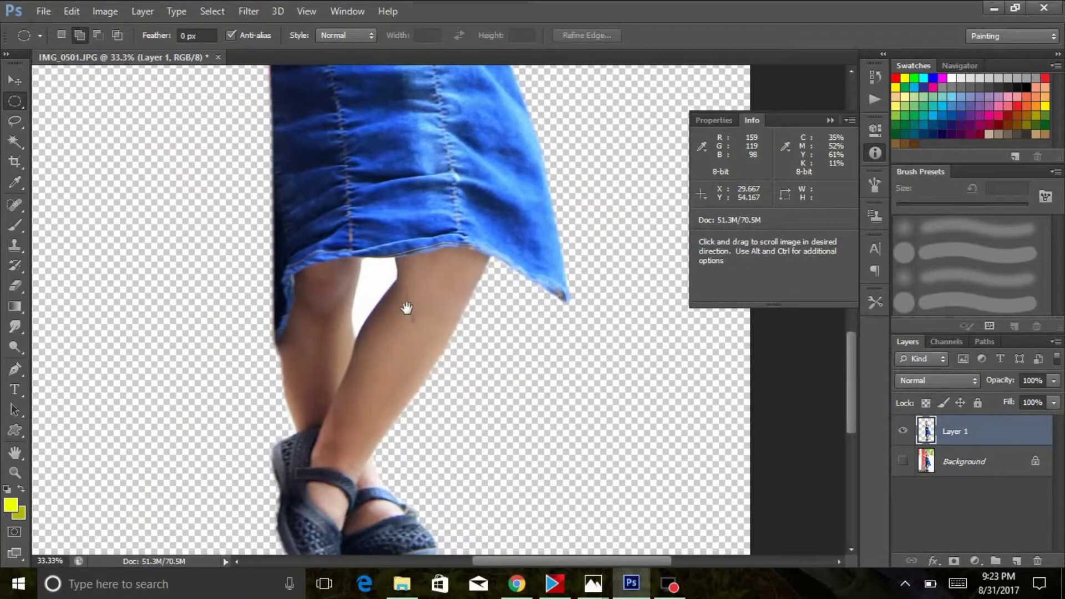
pyautogui.click(15, 142)
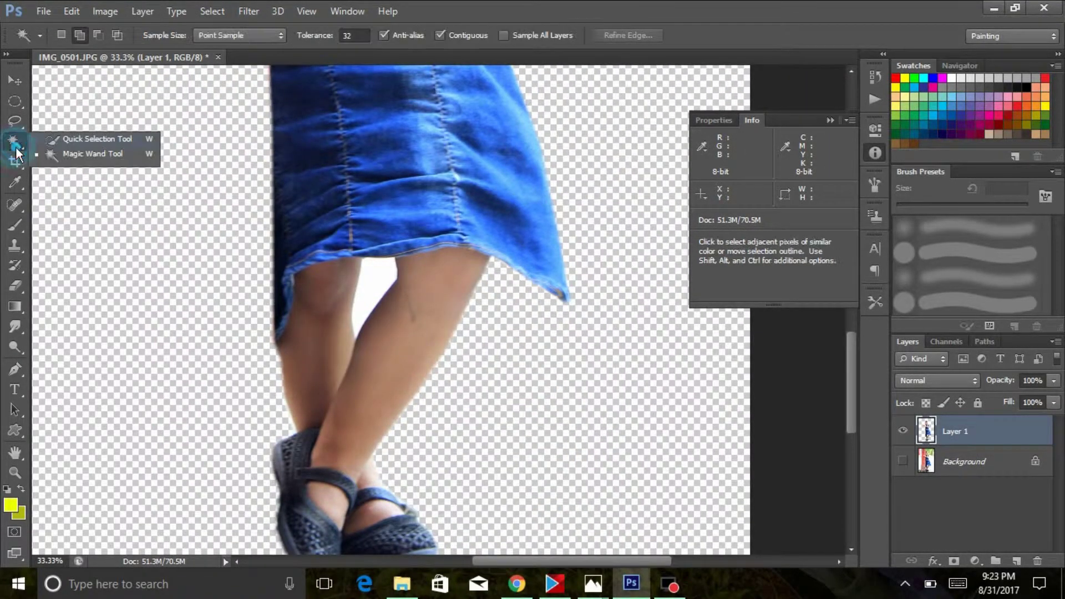
pyautogui.click(376, 285)
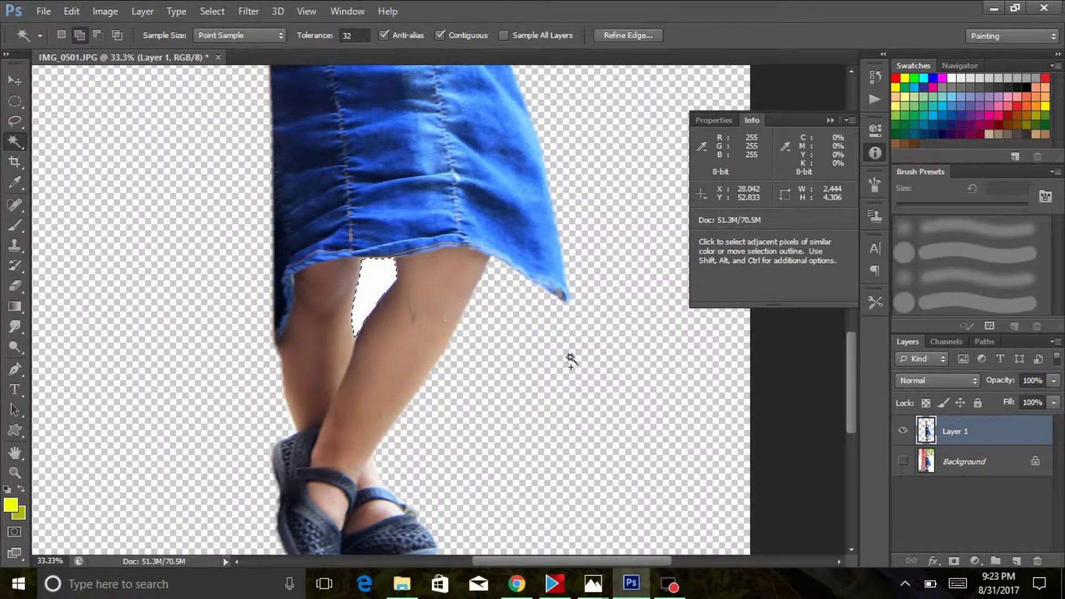
pyautogui.rightClick(368, 278)
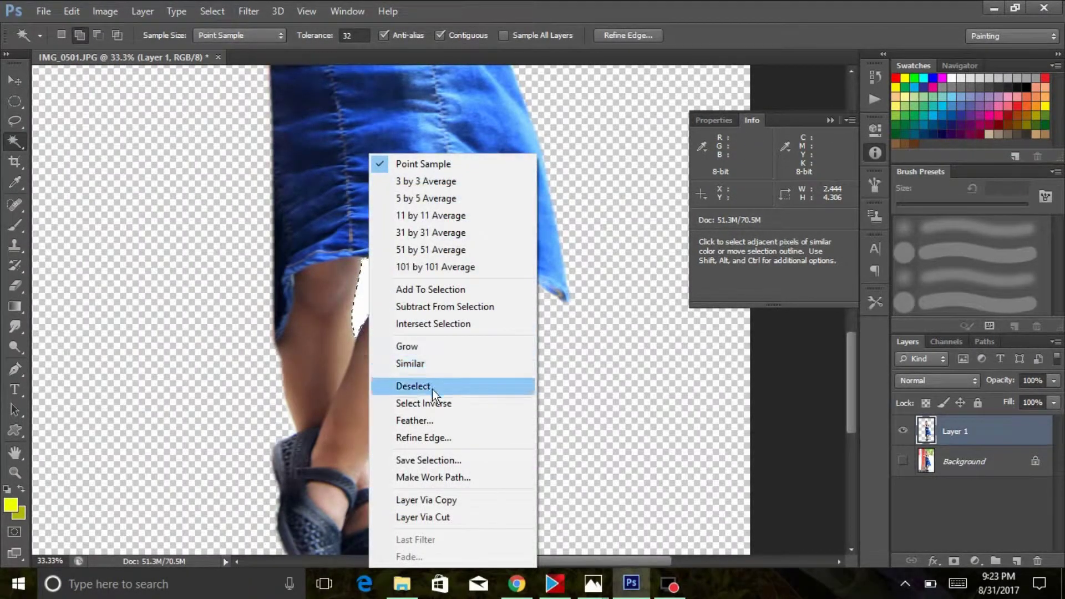
pyautogui.click(431, 420)
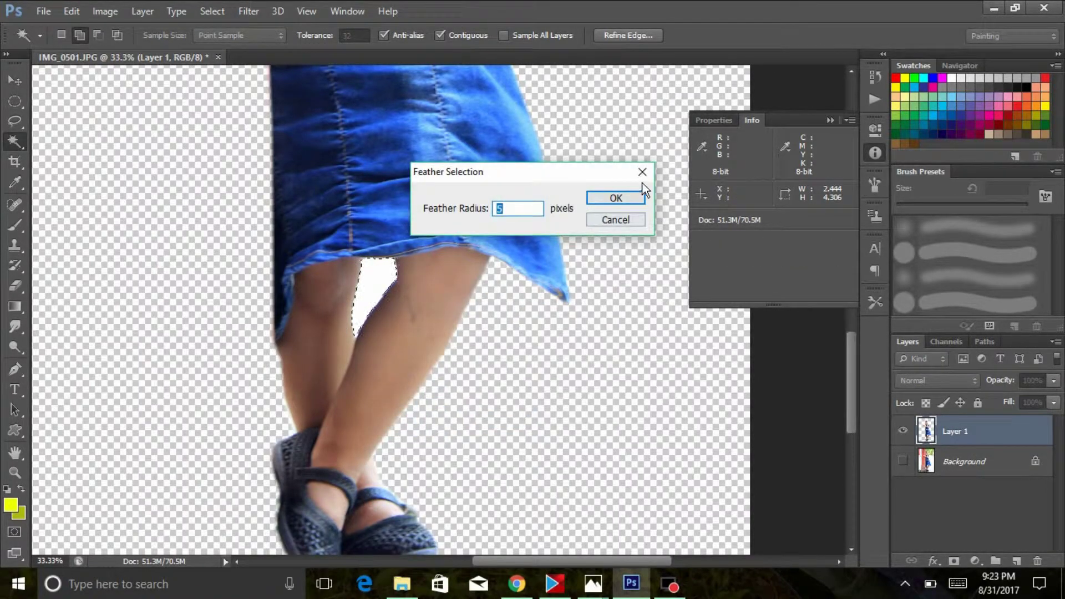
pyautogui.click(634, 201)
# Delete the white gap, deselect, and fit the image on screen.
pyautogui.press('Delete')
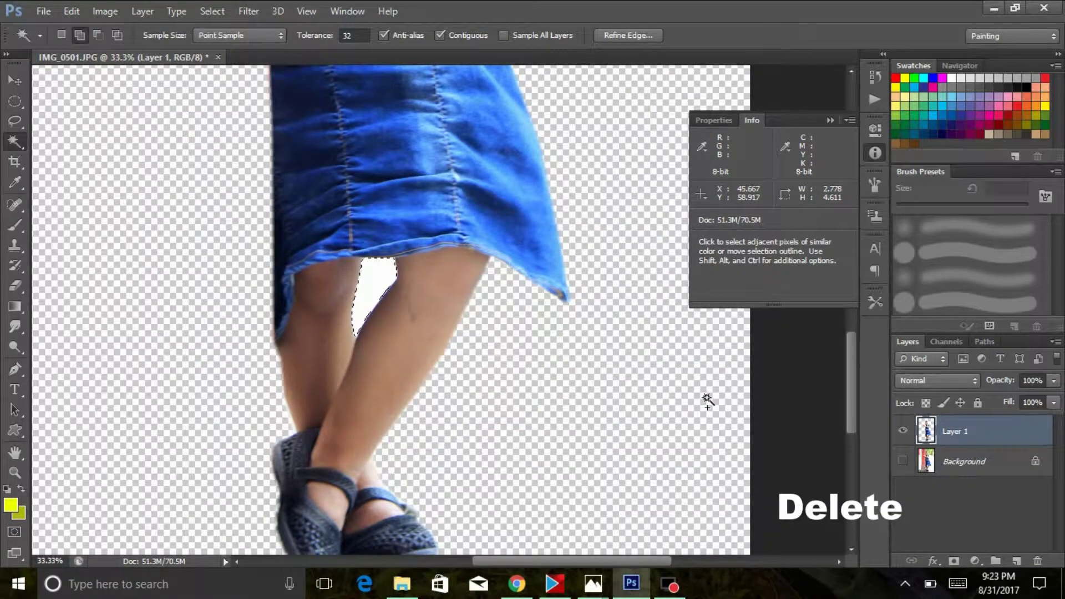
pyautogui.press('Delete')
pyautogui.hotkey('ctrl', 'd')
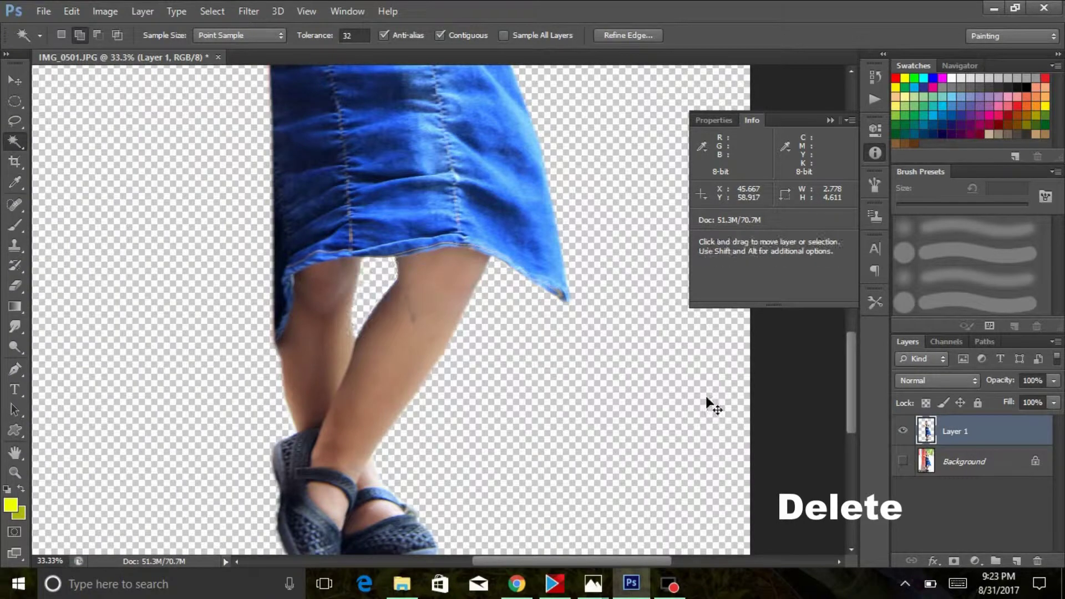
pyautogui.rightClick(448, 302)
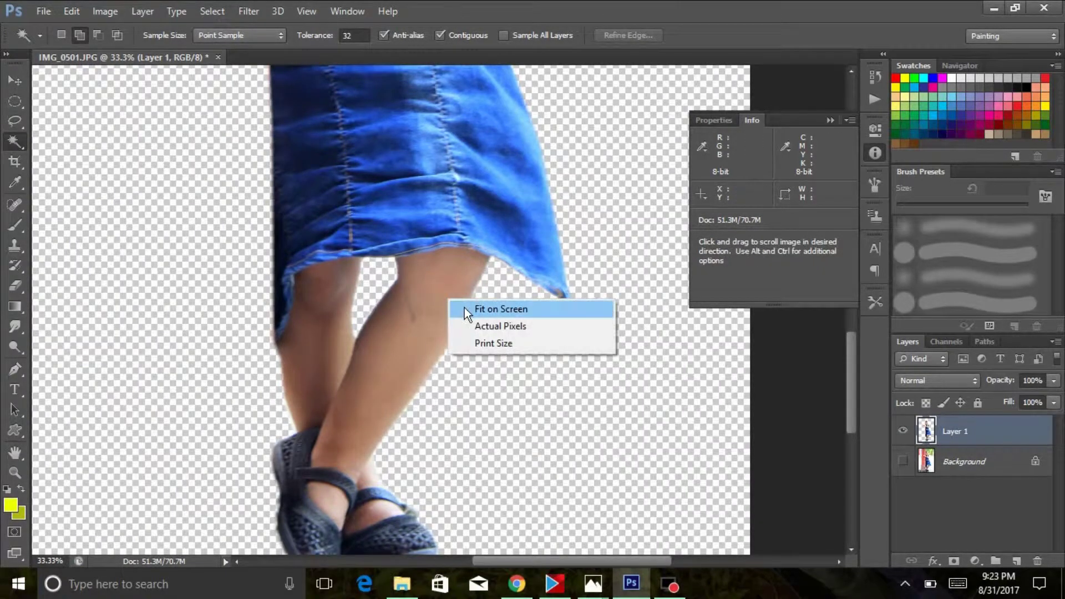
pyautogui.click(464, 308)
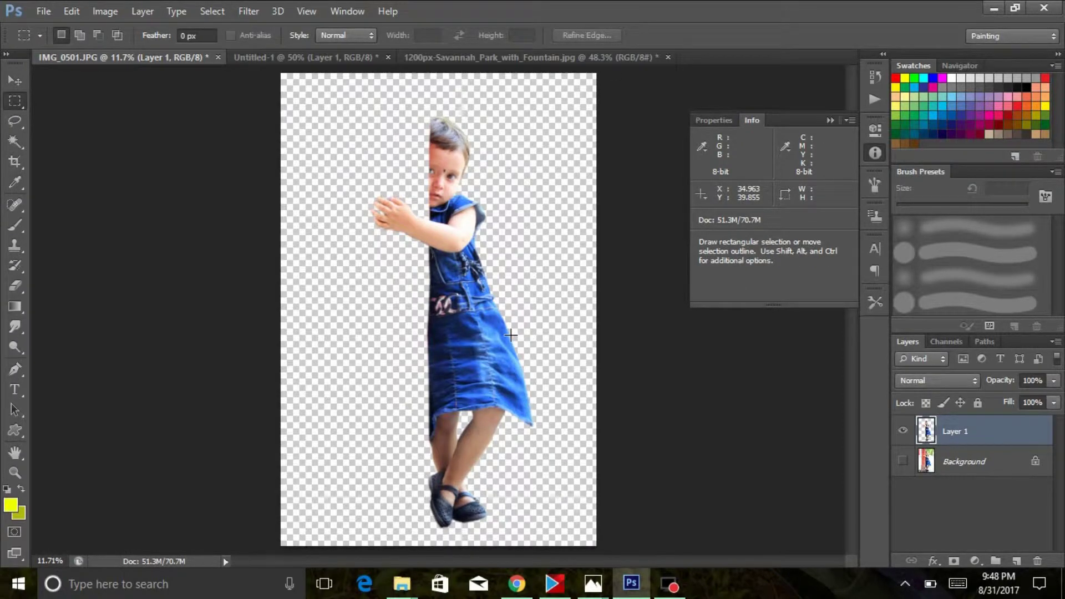
# Create a new International Paper A4 document at 300 ppi.
pyautogui.hotkey('ctrl', 'n')
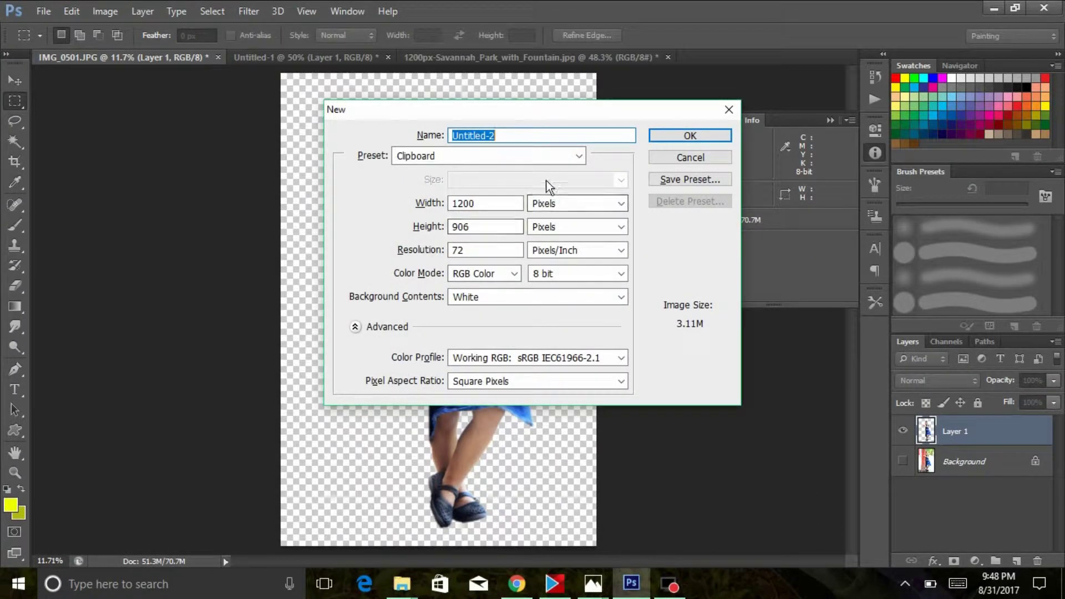
pyautogui.click(558, 159)
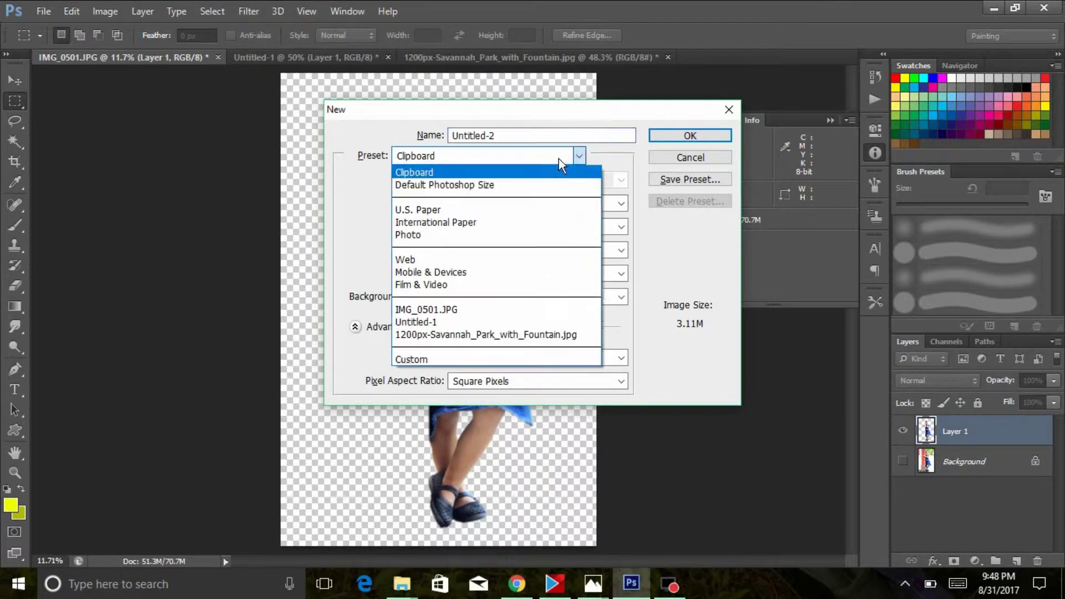
pyautogui.click(478, 220)
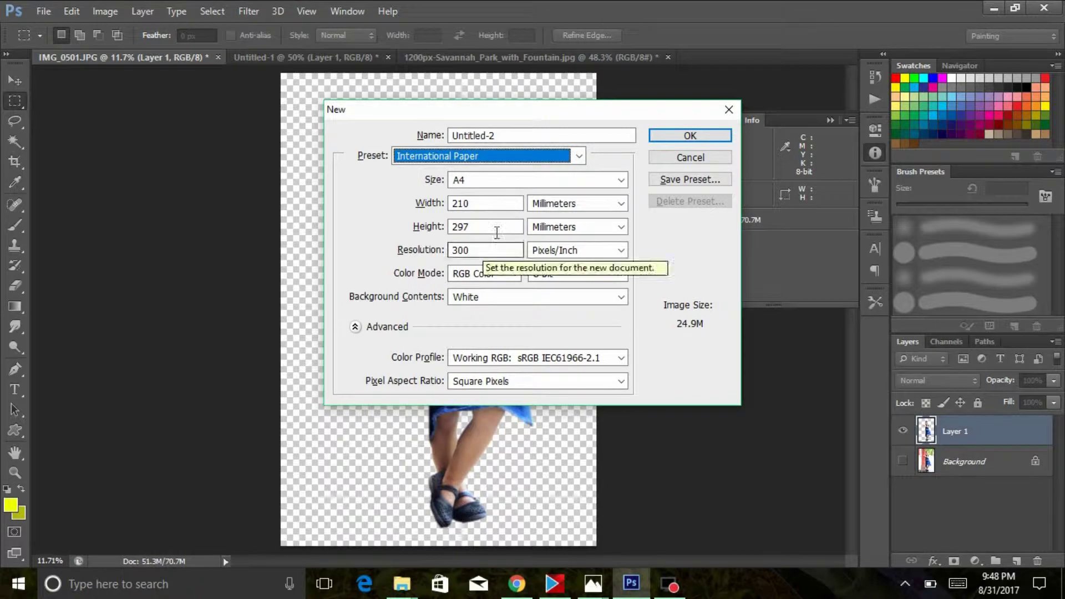
pyautogui.click(676, 138)
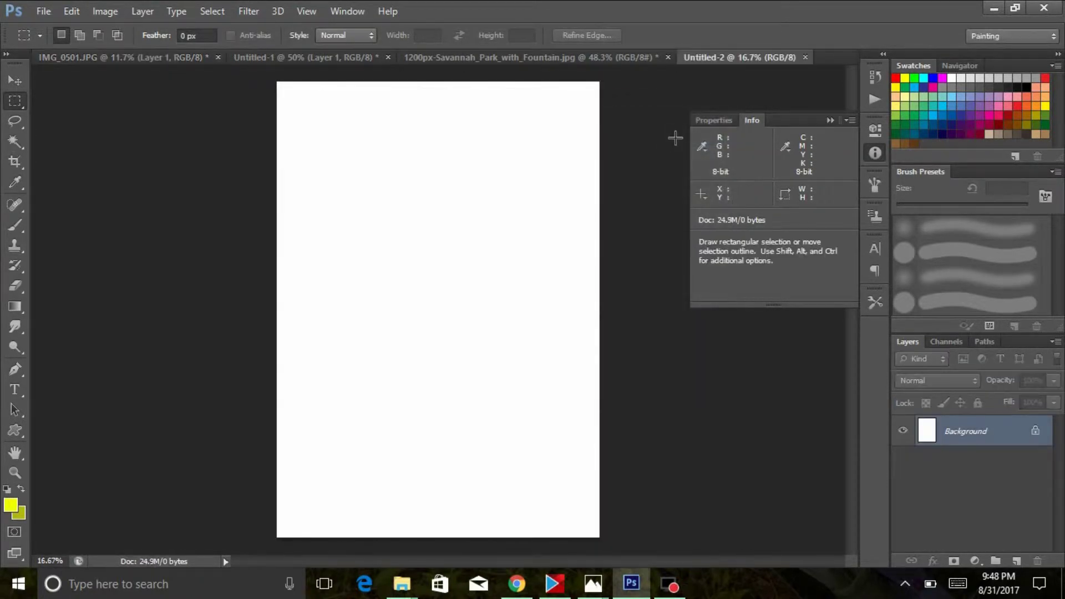
# Rotate the new document 90° to landscape and return to elephant document Untitled-1.
pyautogui.click(105, 11)
pyautogui.moveTo(133, 154)
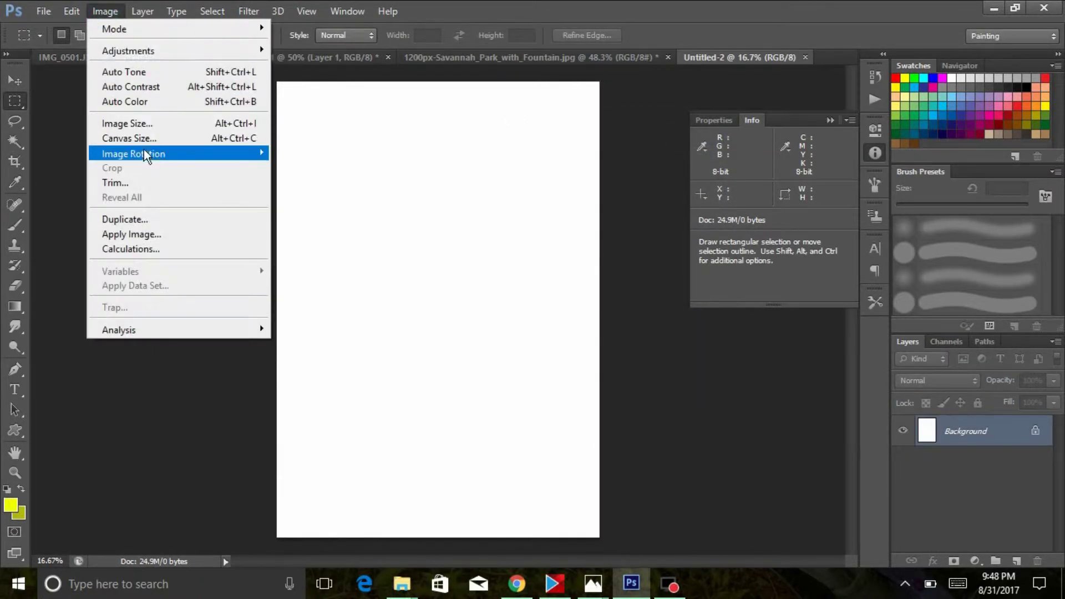
pyautogui.click(295, 167)
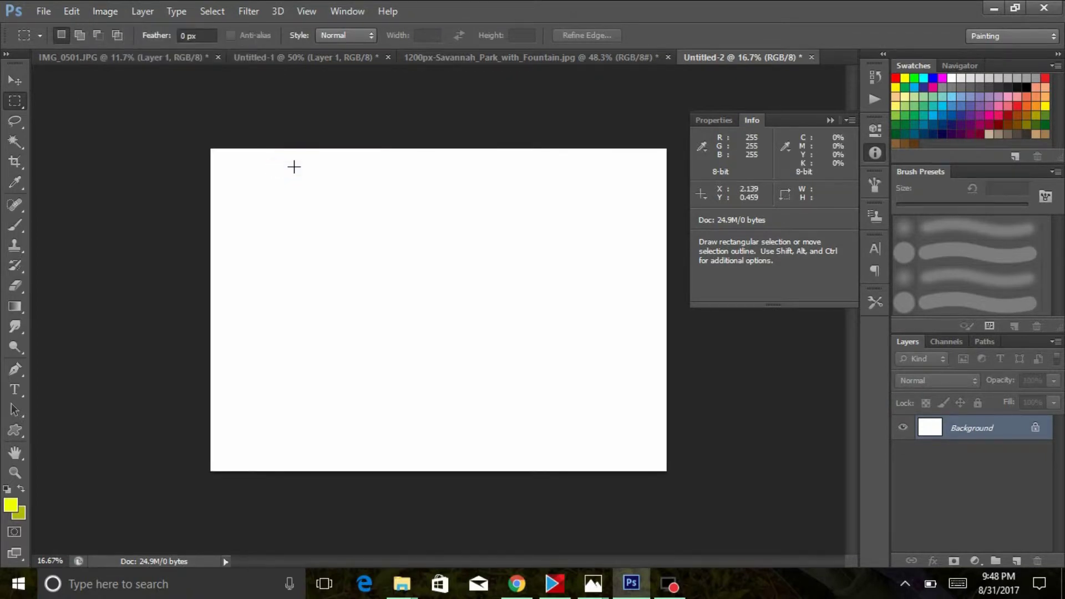
pyautogui.click(345, 60)
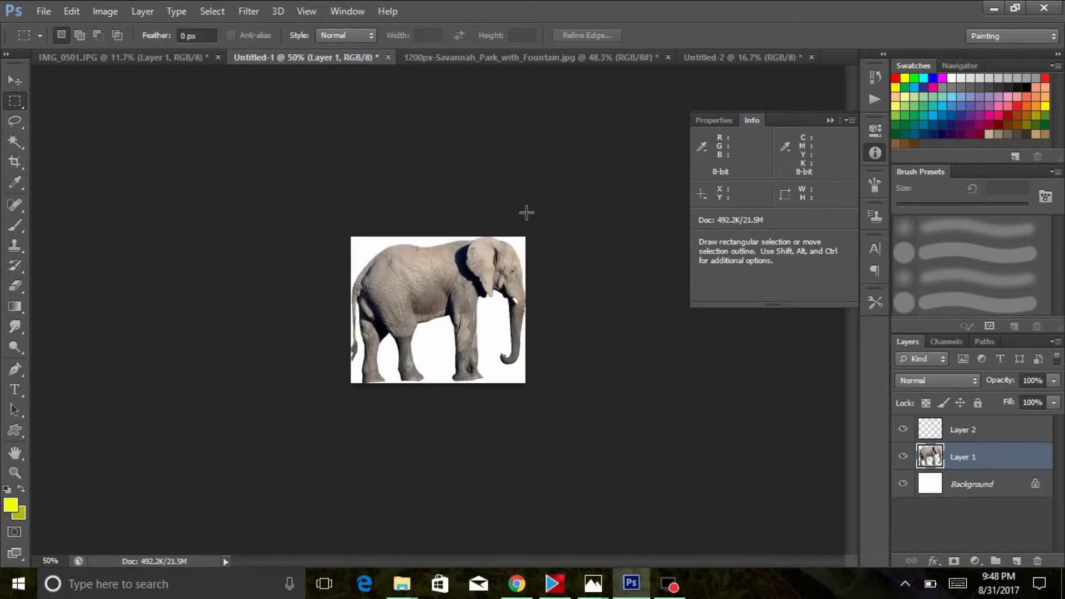
# Copy the whole elephant image and paste it into the Savannah Park photo.
pyautogui.hotkey('ctrl', 'a')
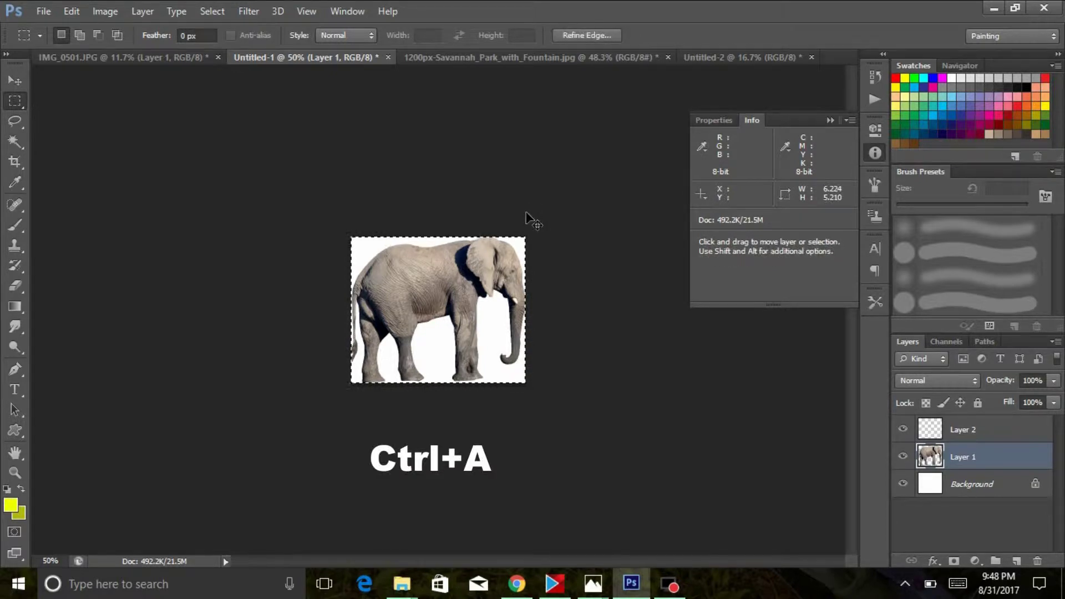
pyautogui.hotkey('ctrl', 'c')
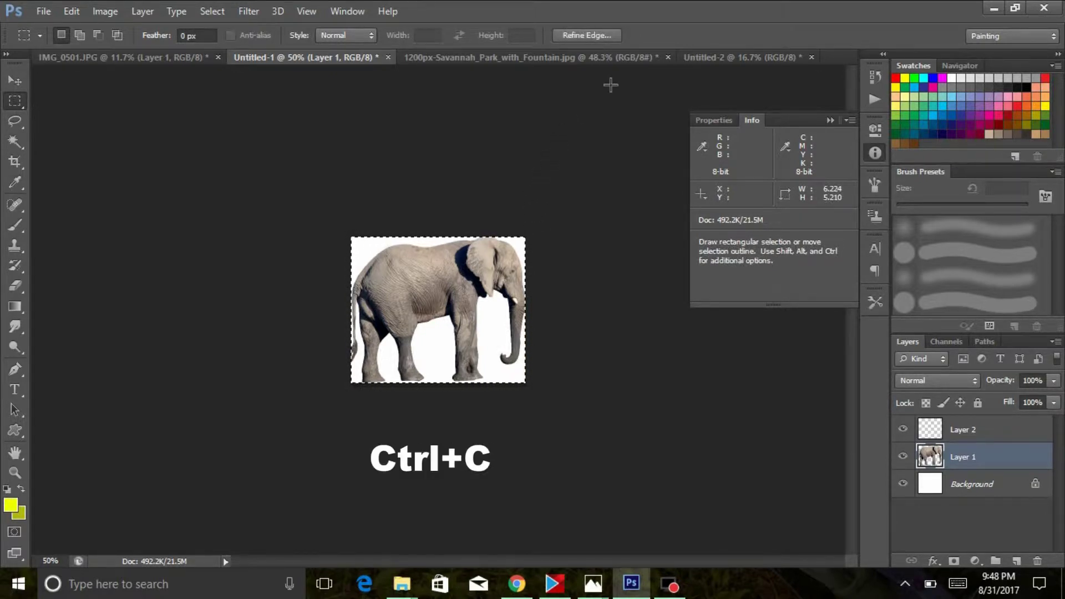
pyautogui.click(578, 61)
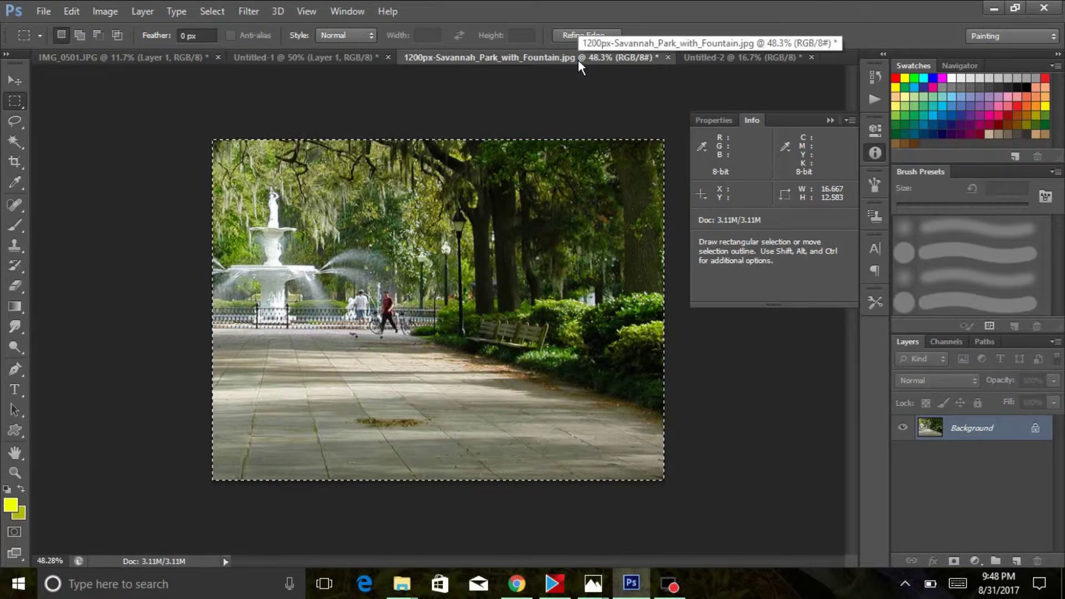
pyautogui.hotkey('ctrl', 'v')
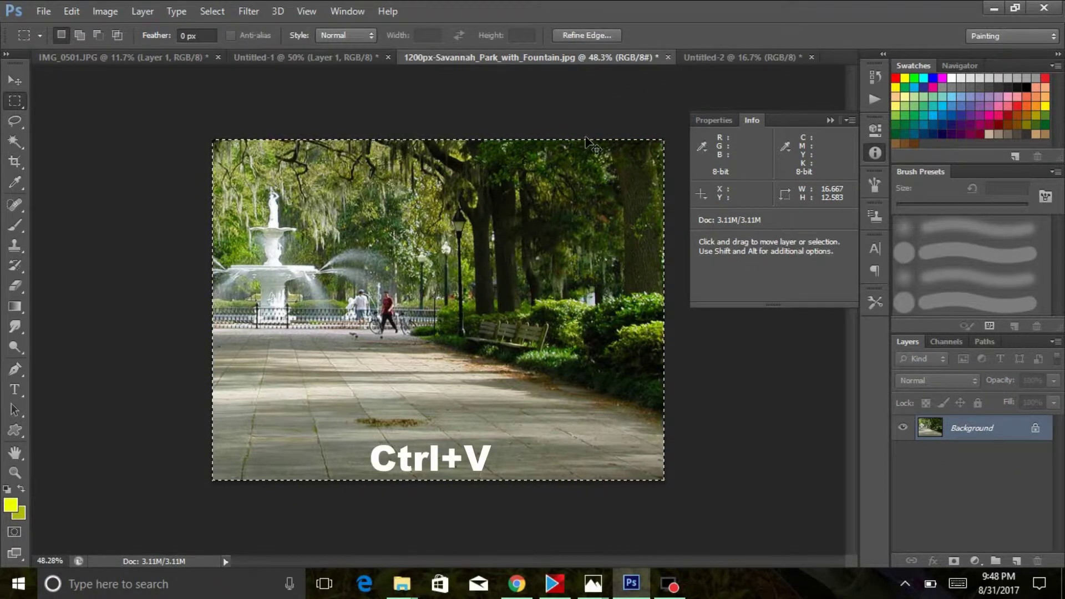
# Move the elephant to the lower-left foreground and enlarge it.
pyautogui.click(15, 81)
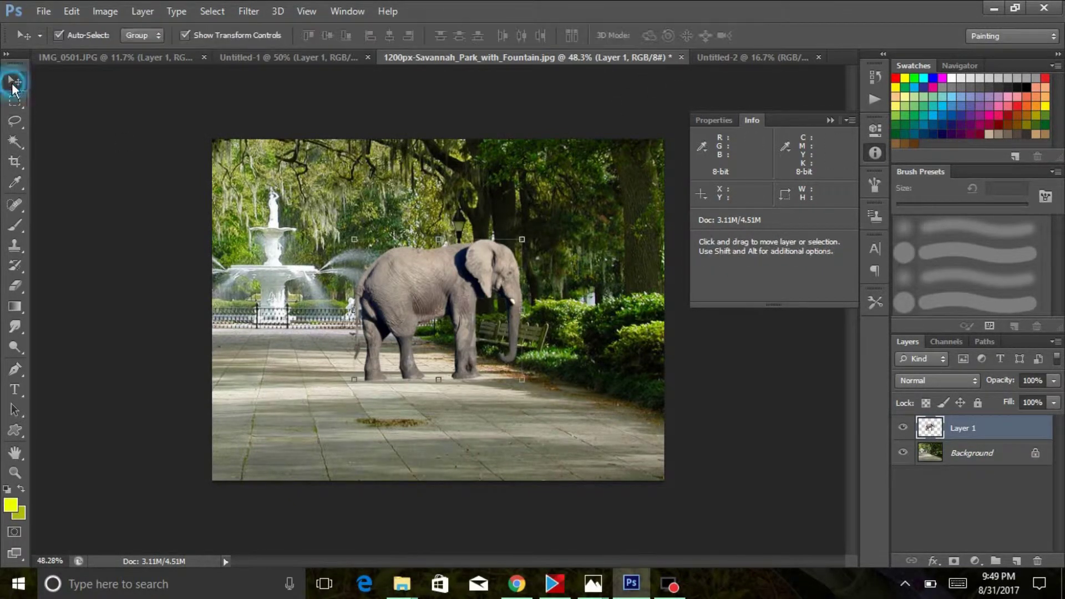
pyautogui.moveTo(400, 258); pyautogui.dragTo(260, 369)
pyautogui.moveTo(395, 333); pyautogui.dragTo(524, 226)
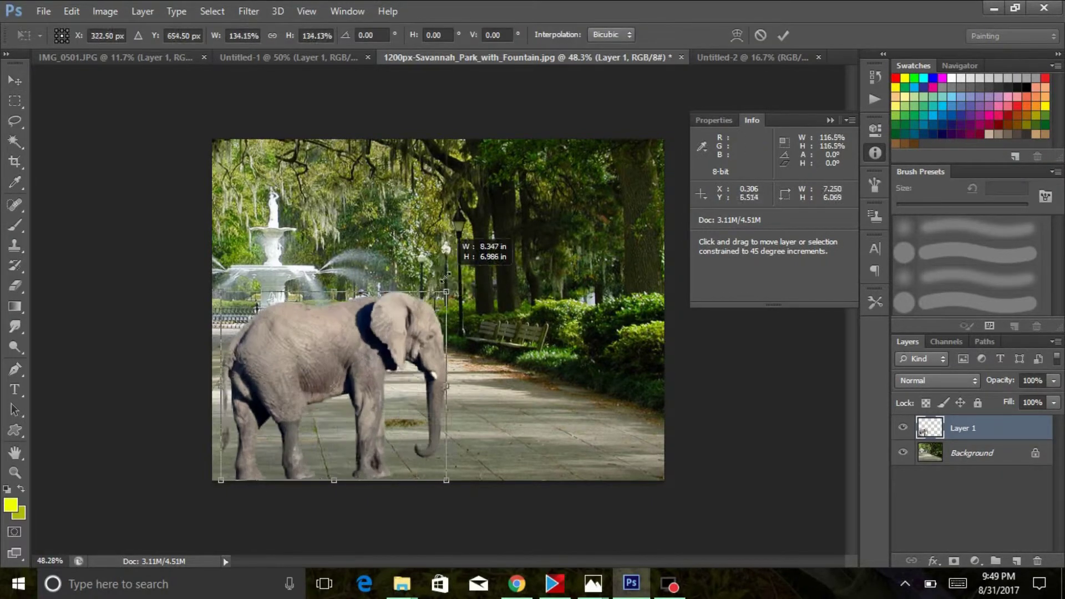
pyautogui.press('Return')
# Drag the child cutout from her document into the park photo as Layer 2.
pyautogui.click(167, 57)
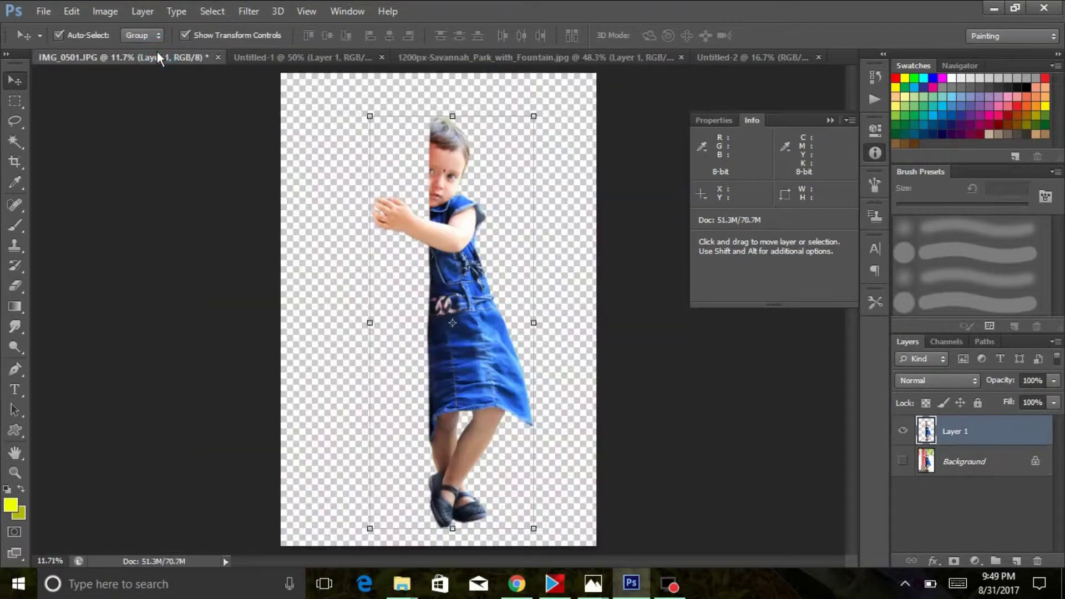
pyautogui.moveTo(444, 288)
pyautogui.mouseDown()
pyautogui.moveTo(724, 62)
pyautogui.moveTo(621, 172)
pyautogui.mouseUp()
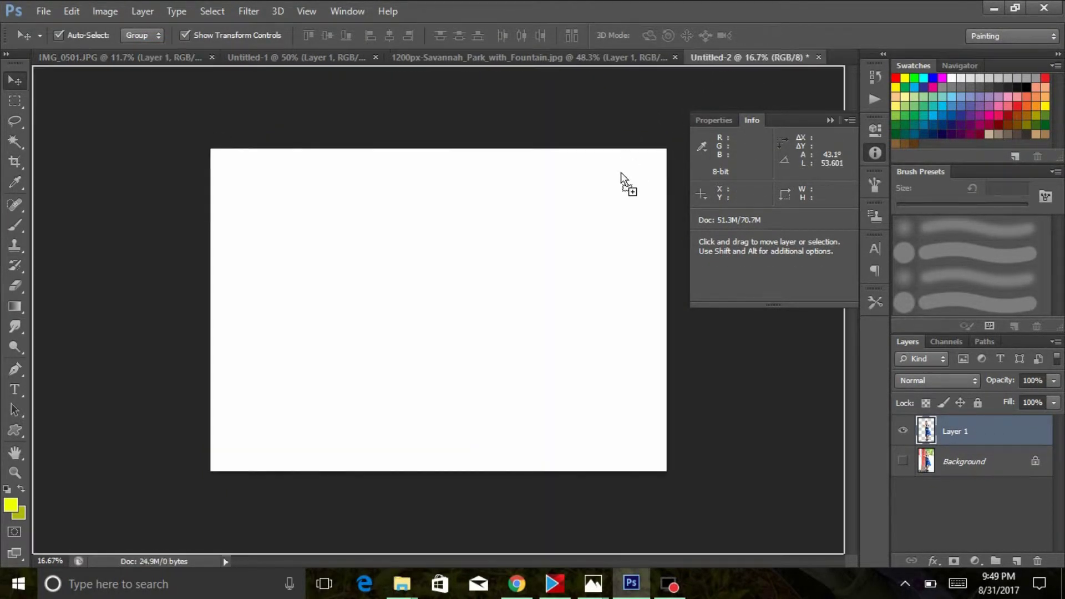
pyautogui.moveTo(580, 67); pyautogui.dragTo(558, 222)
pyautogui.moveTo(555, 381); pyautogui.dragTo(555, 380)
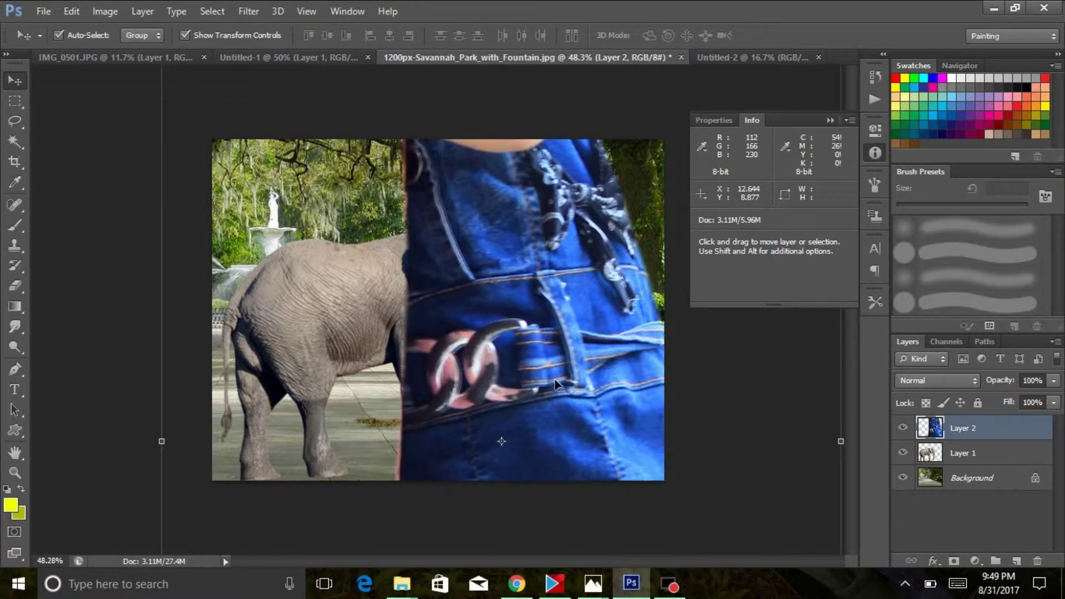
pyautogui.rightClick(555, 381)
pyautogui.click(579, 392)
# Free Transform the child to about 57% and place her beside the elephant's leg.
pyautogui.hotkey('ctrl', 't')
pyautogui.moveTo(535, 143)
pyautogui.mouseDown()
pyautogui.moveTo(473, 289)
pyautogui.moveTo(456, 147)
pyautogui.mouseUp()
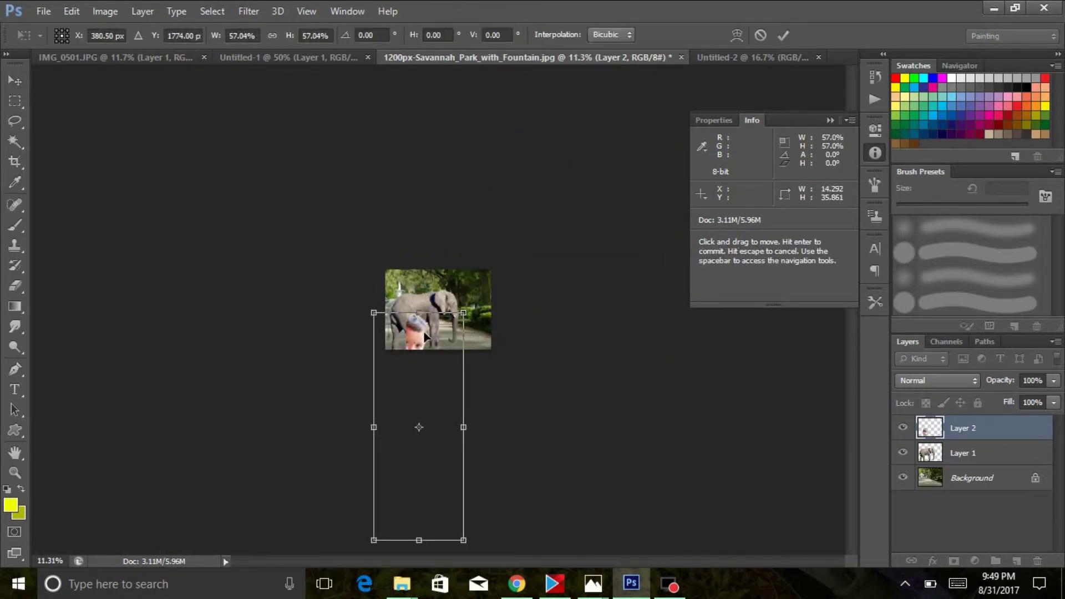
pyautogui.moveTo(491, 114); pyautogui.dragTo(440, 274)
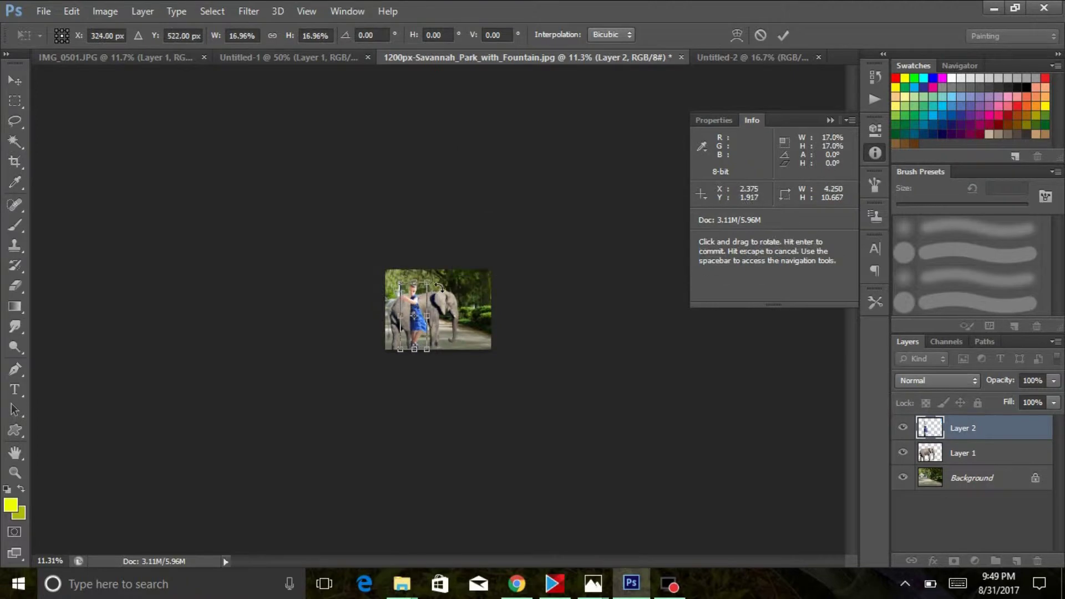
pyautogui.hotkey('ctrl', '+')
pyautogui.hotkey('ctrl', '+')
pyautogui.hotkey('ctrl', '+')
pyautogui.hotkey('ctrl', '+')
pyautogui.hotkey('ctrl', '+')
pyautogui.moveTo(356, 333)
pyautogui.mouseDown()
pyautogui.moveTo(473, 349)
pyautogui.moveTo(478, 365)
pyautogui.mouseUp()
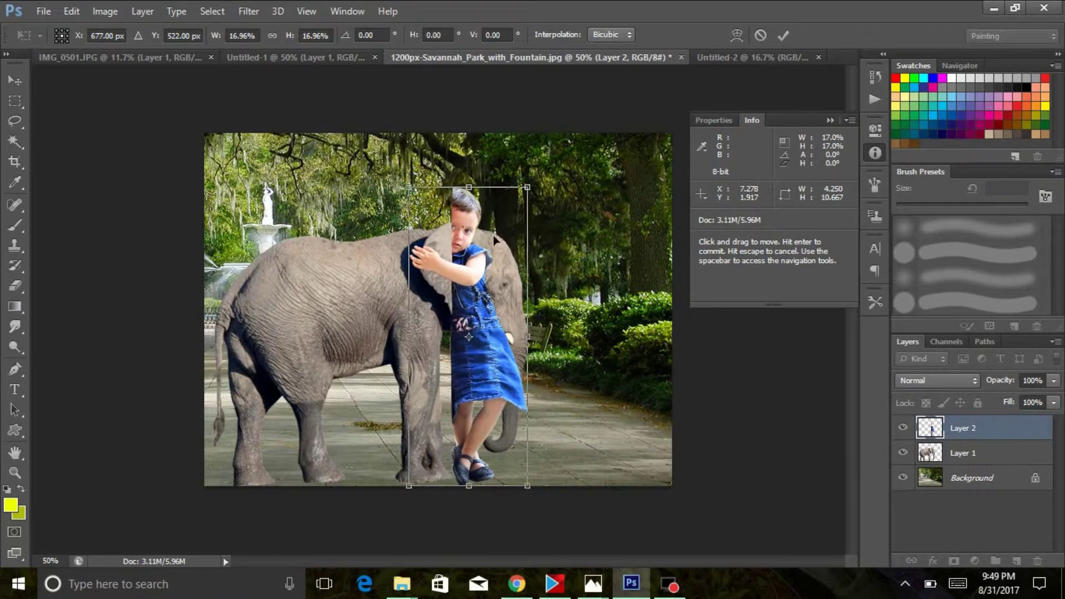
pyautogui.moveTo(512, 190); pyautogui.dragTo(469, 332)
pyautogui.moveTo(462, 433); pyautogui.dragTo(471, 434)
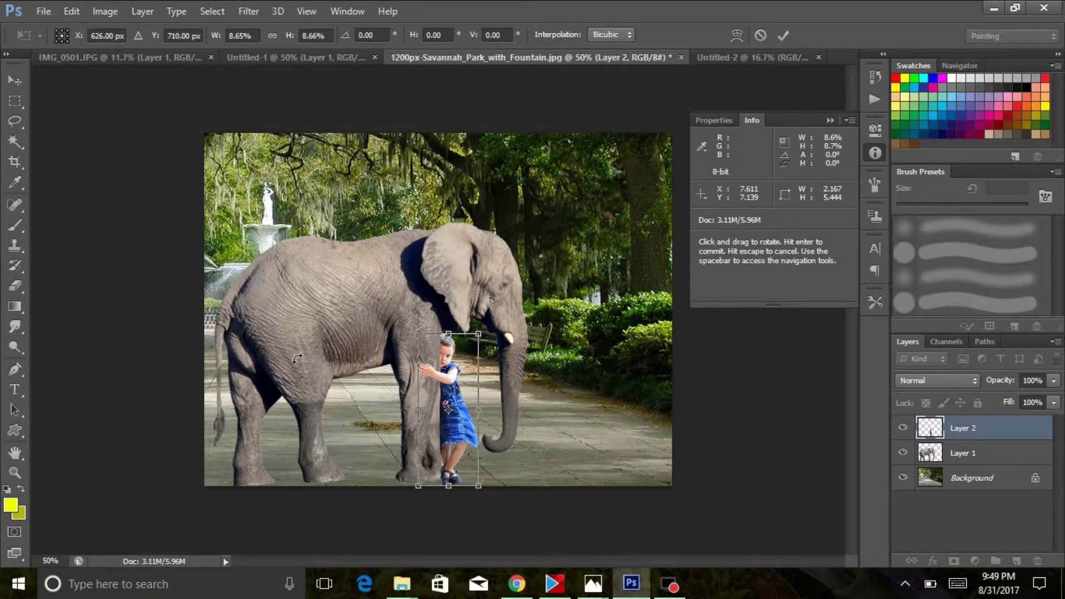
pyautogui.press('Return')
pyautogui.click(295, 331)
# Fine-tune the child's size and position so she hugs the elephant's front leg.
pyautogui.hotkey('ctrl', '+')
pyautogui.moveTo(268, 304)
pyautogui.mouseDown()
pyautogui.moveTo(269, 323)
pyautogui.moveTo(265, 314)
pyautogui.mouseUp()
pyautogui.moveTo(467, 468)
pyautogui.mouseDown()
pyautogui.moveTo(480, 467)
pyautogui.moveTo(467, 471)
pyautogui.mouseUp()
pyautogui.hotkey('ctrl', 't')
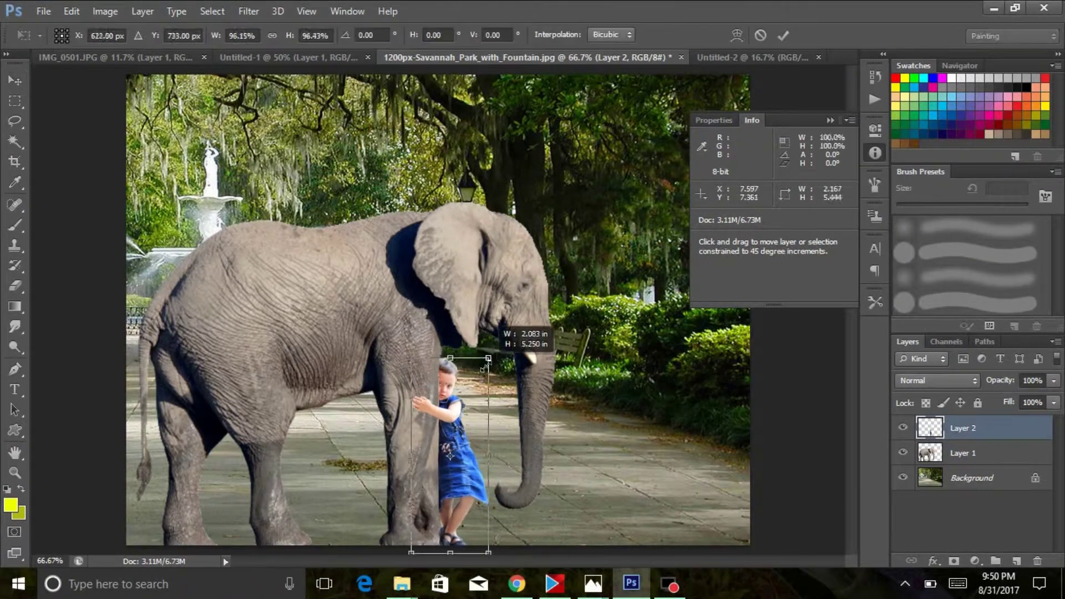
pyautogui.moveTo(486, 364); pyautogui.dragTo(485, 370)
pyautogui.moveTo(462, 470); pyautogui.dragTo(465, 471)
pyautogui.press('Return')
pyautogui.click(396, 305)
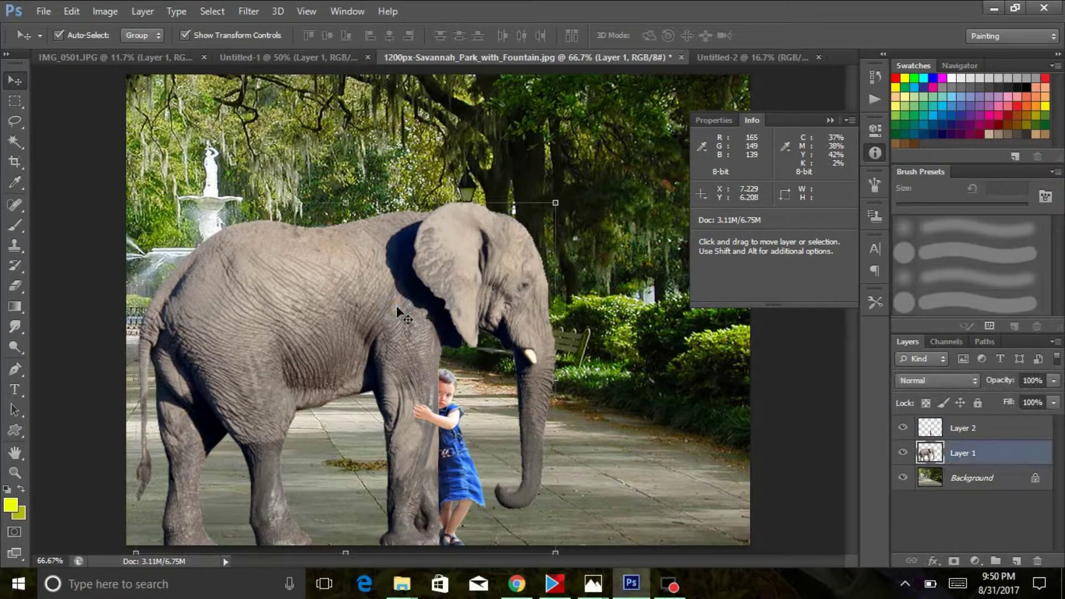
# Give the elephant Hue/Saturation of hue -19 and saturation +26.
pyautogui.click(104, 11)
pyautogui.moveTo(128, 51)
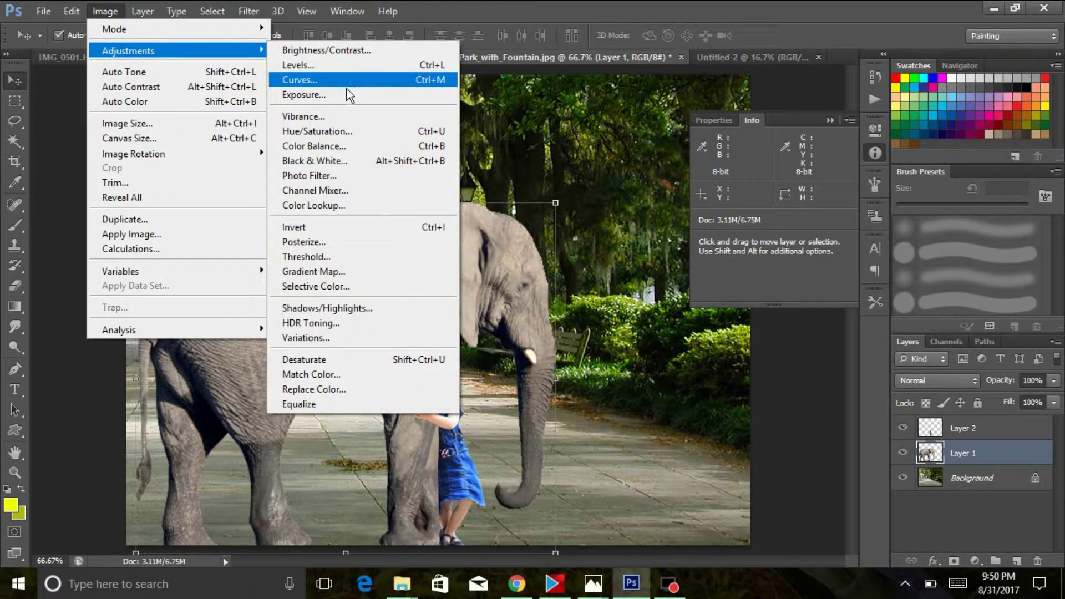
pyautogui.click(344, 130)
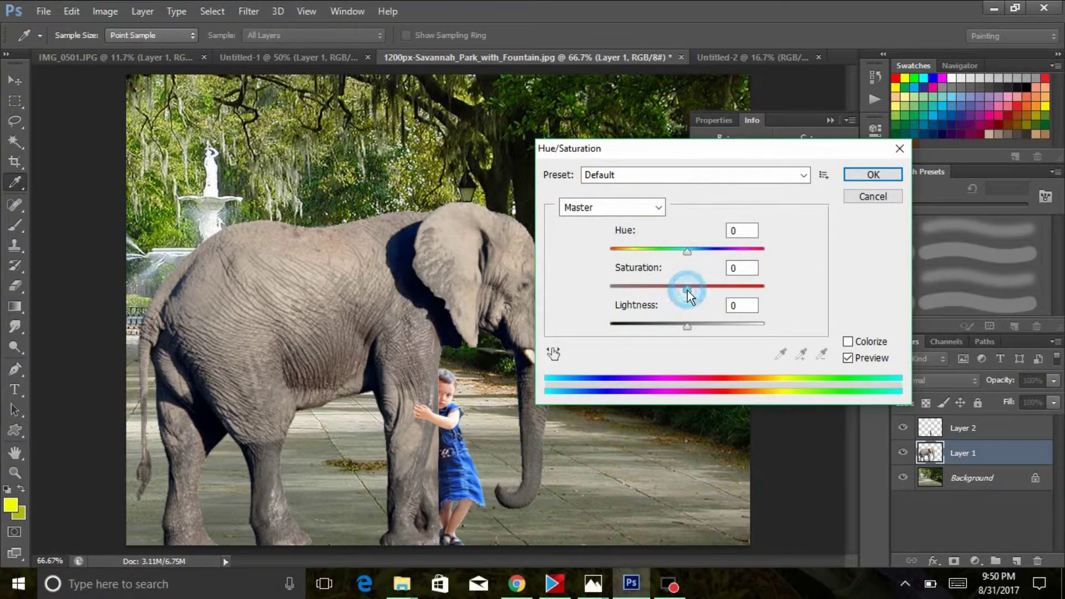
pyautogui.moveTo(687, 286)
pyautogui.mouseDown()
pyautogui.moveTo(667, 291)
pyautogui.moveTo(708, 289)
pyautogui.mouseUp()
pyautogui.moveTo(687, 251); pyautogui.dragTo(674, 254)
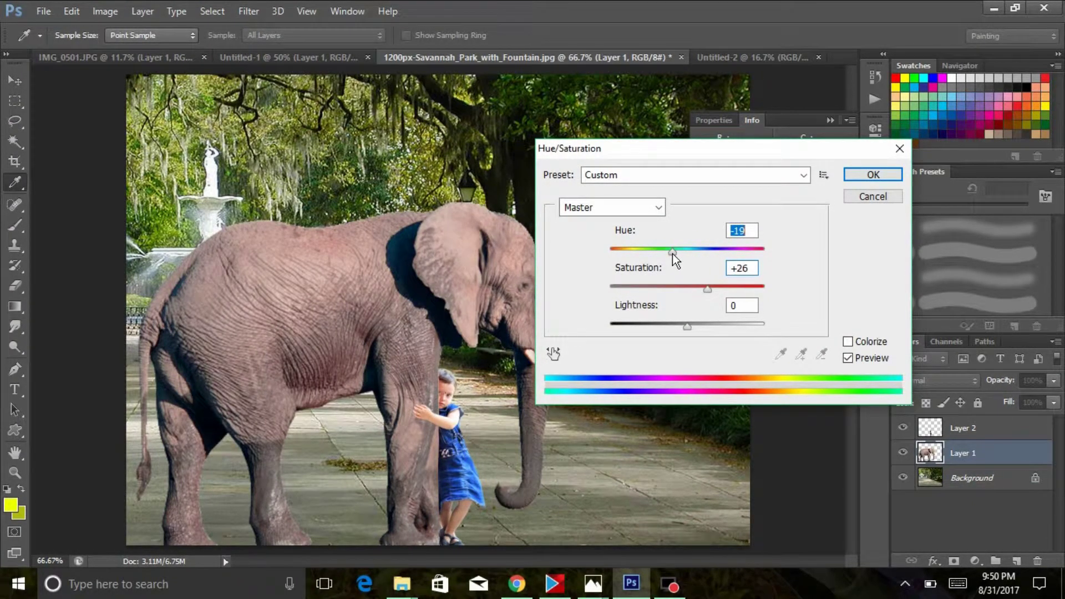
pyautogui.click(882, 173)
# Darken the elephant with a Curves adjustment.
pyautogui.hotkey('ctrl', 'm')
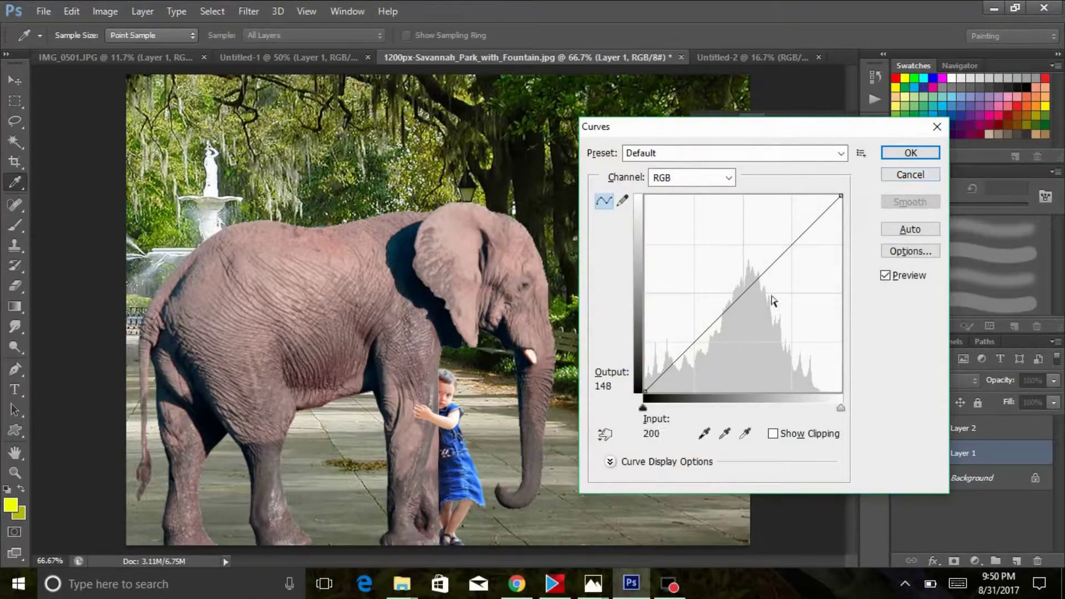
pyautogui.click(745, 300)
pyautogui.click(911, 152)
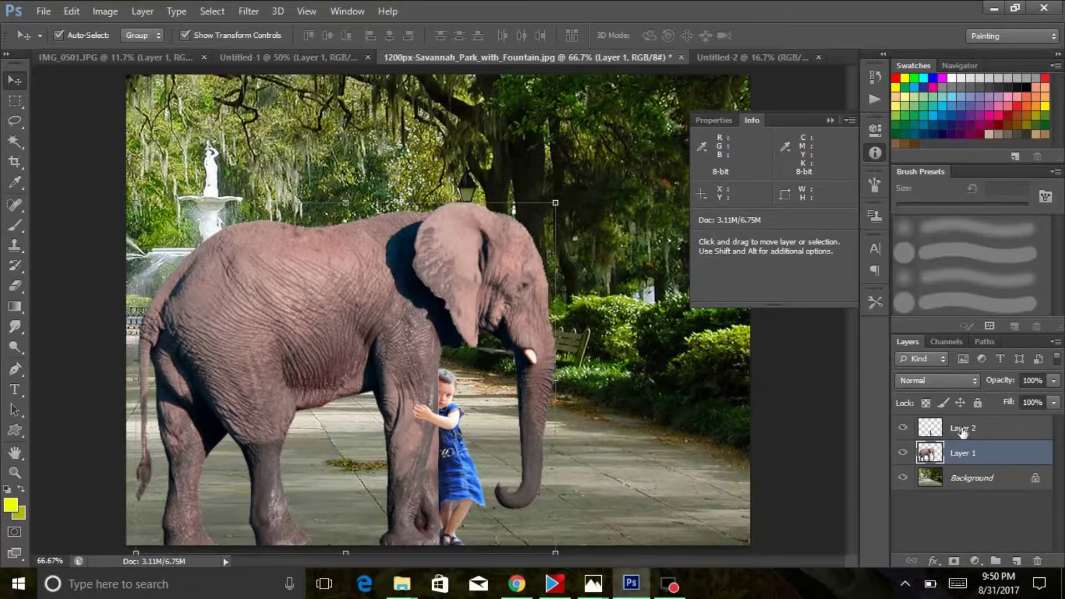
# Darken the child's Layer 2 with a Curves adjustment.
pyautogui.click(961, 430)
pyautogui.hotkey('ctrl', 'm')
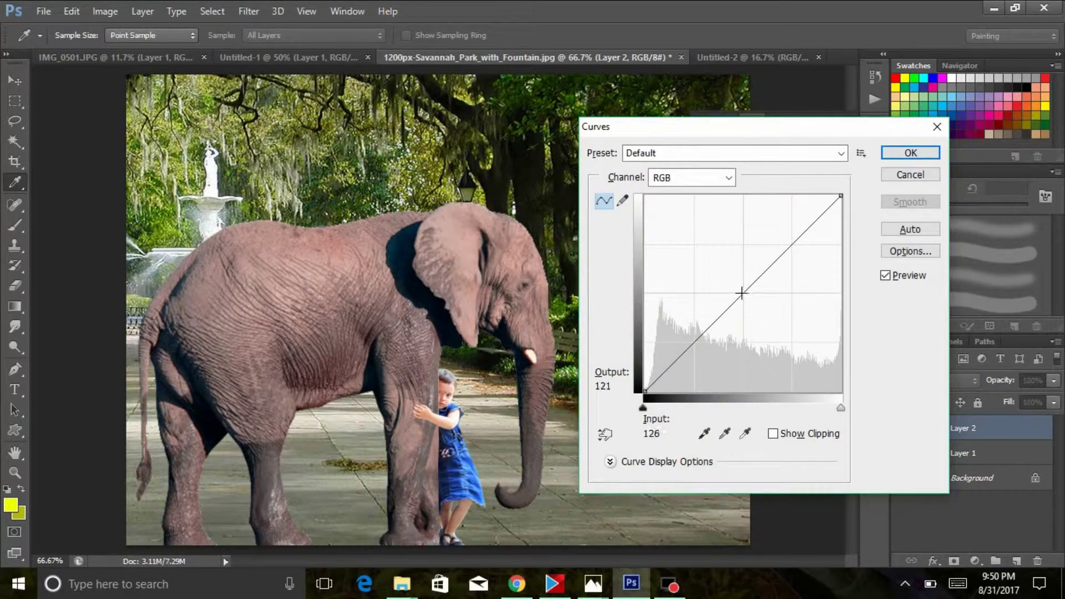
pyautogui.moveTo(742, 293); pyautogui.dragTo(756, 308)
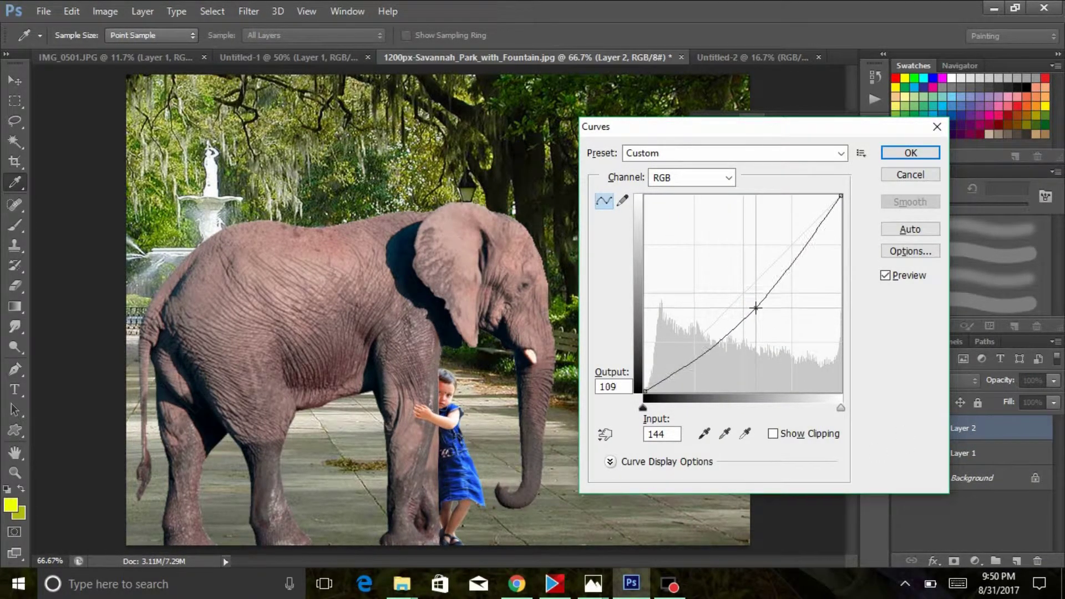
pyautogui.click(897, 156)
# Zoom in to 200% and nudge the child's Layer 2 slightly toward the elephant's leg.
pyautogui.rightClick(489, 206)
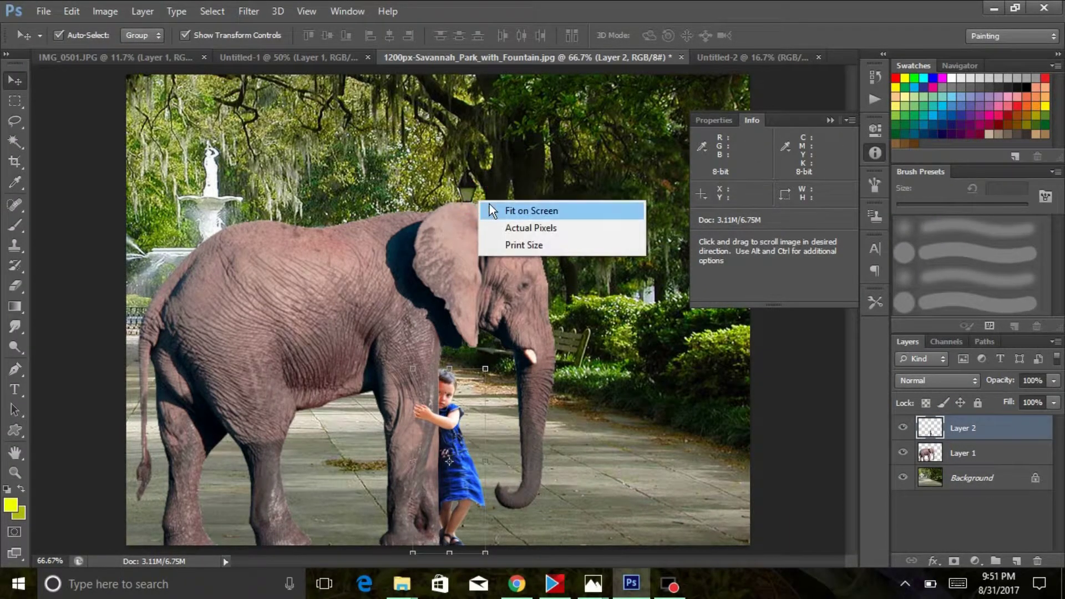
pyautogui.click(491, 211)
pyautogui.click(597, 322)
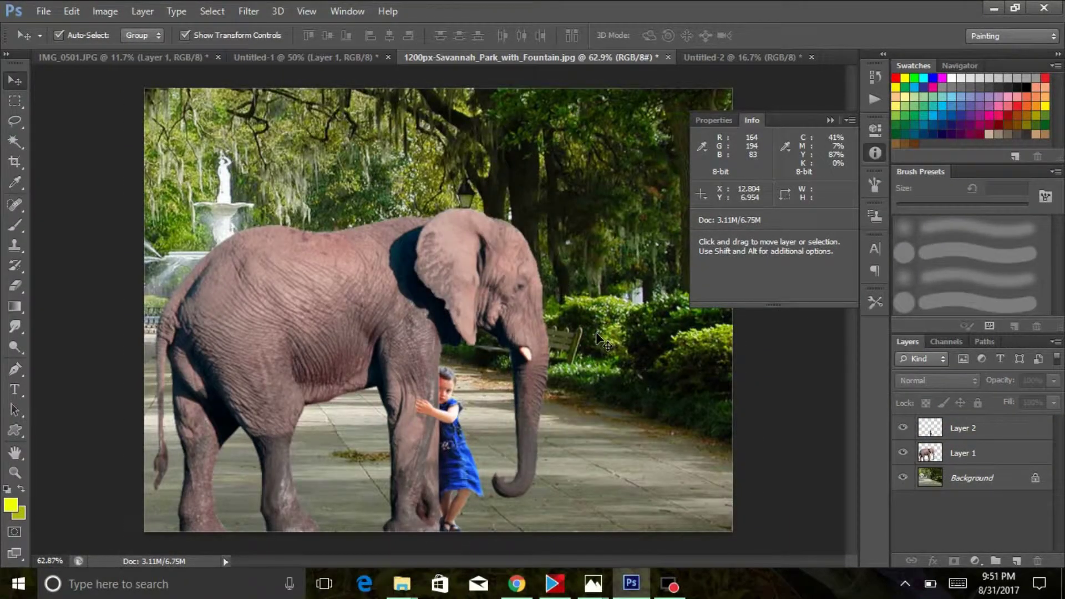
pyautogui.hotkey('ctrl', '+')
pyautogui.hotkey('ctrl', '+')
pyautogui.hotkey('ctrl', '+')
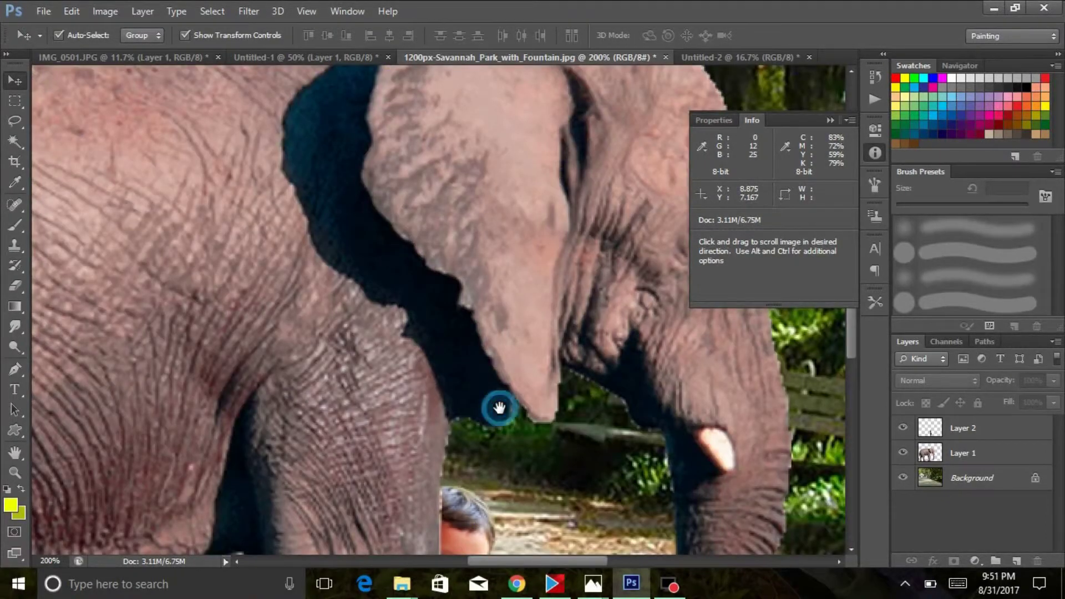
pyautogui.moveTo(498, 405); pyautogui.dragTo(445, 100)
pyautogui.moveTo(455, 302); pyautogui.dragTo(435, 97)
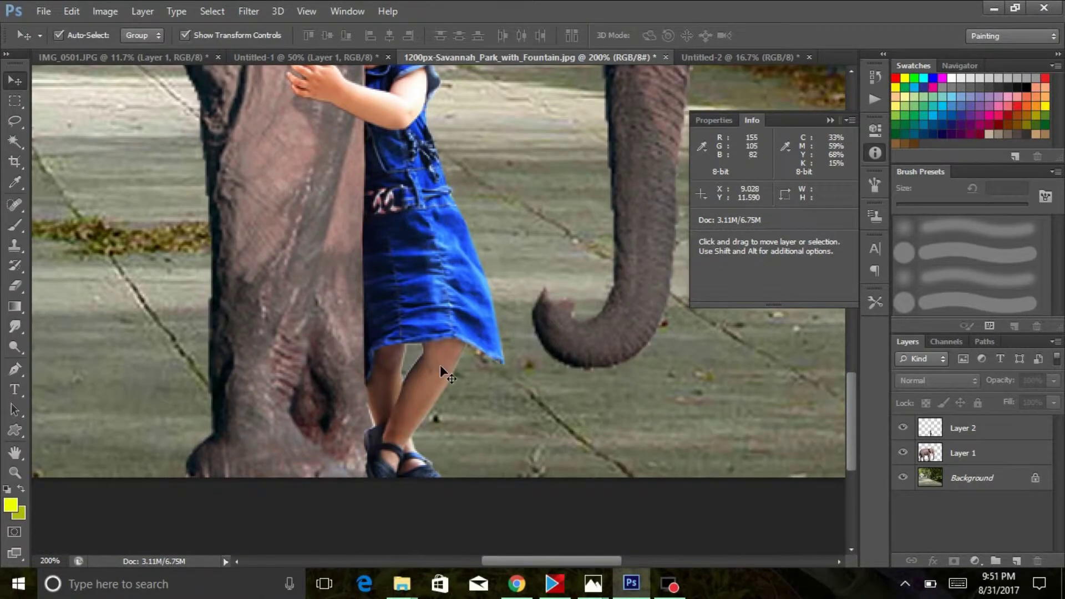
pyautogui.moveTo(437, 326); pyautogui.dragTo(425, 347)
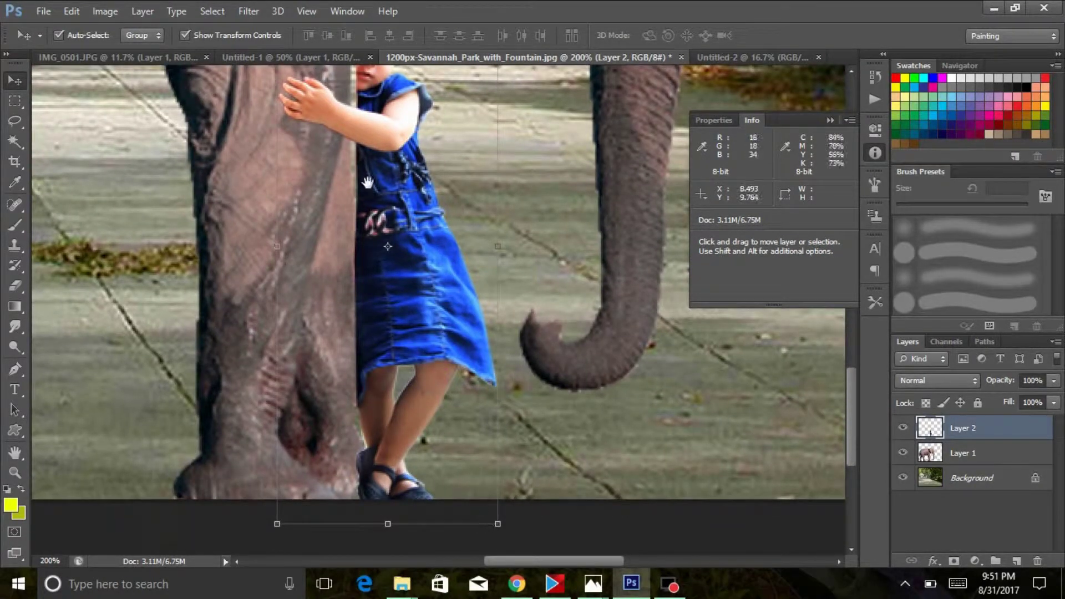
# Check the child's placement up close, then select the Background layer and open the Filter menu.
pyautogui.moveTo(369, 186); pyautogui.dragTo(346, 360)
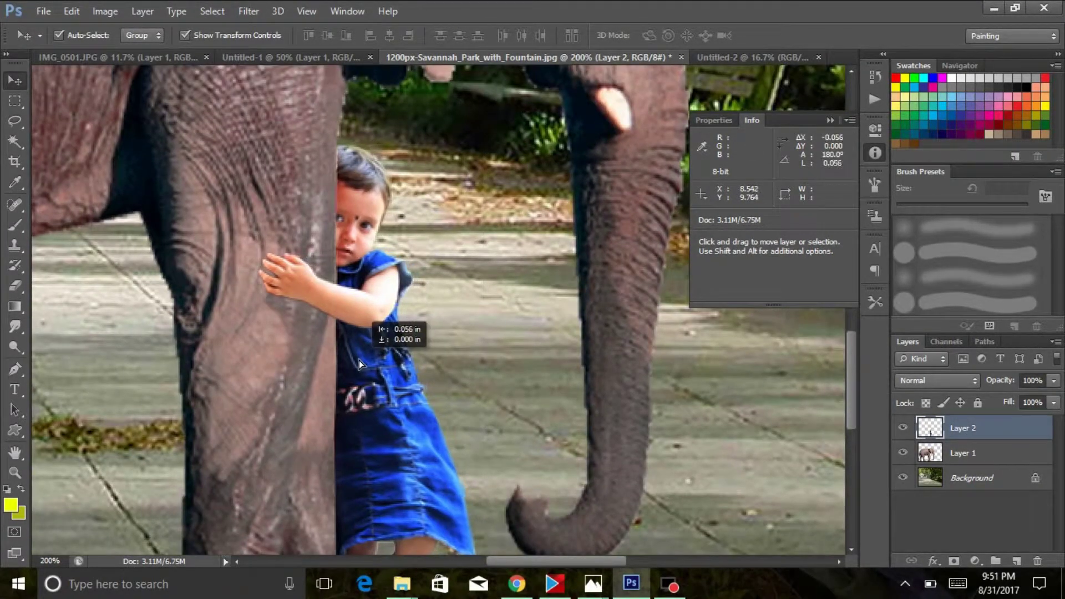
pyautogui.click(528, 388)
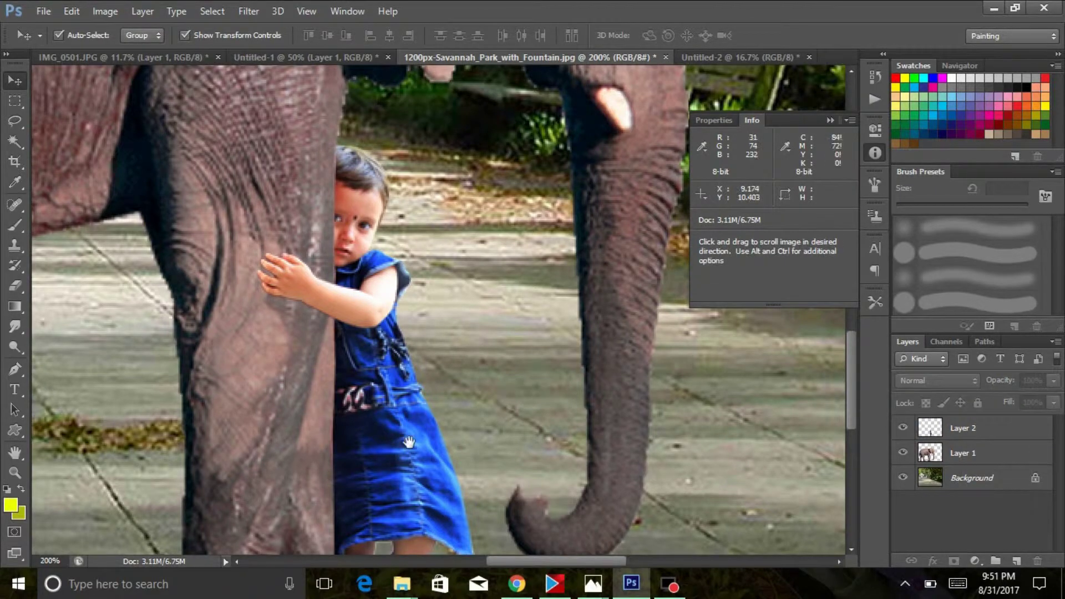
pyautogui.moveTo(397, 450); pyautogui.dragTo(399, 352)
pyautogui.moveTo(384, 251); pyautogui.dragTo(406, 382)
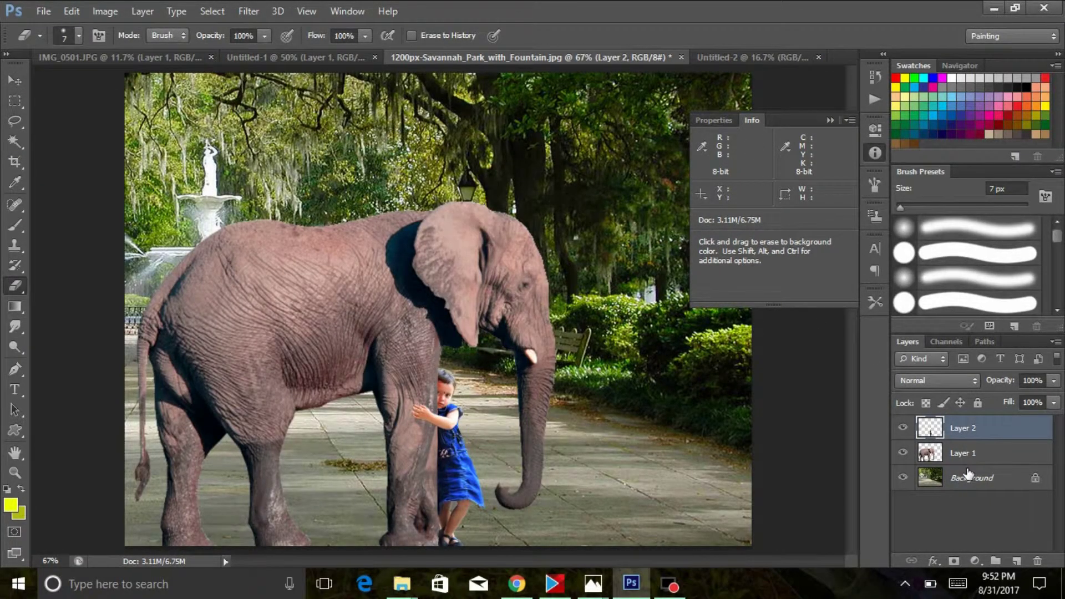
pyautogui.click(969, 476)
pyautogui.click(248, 11)
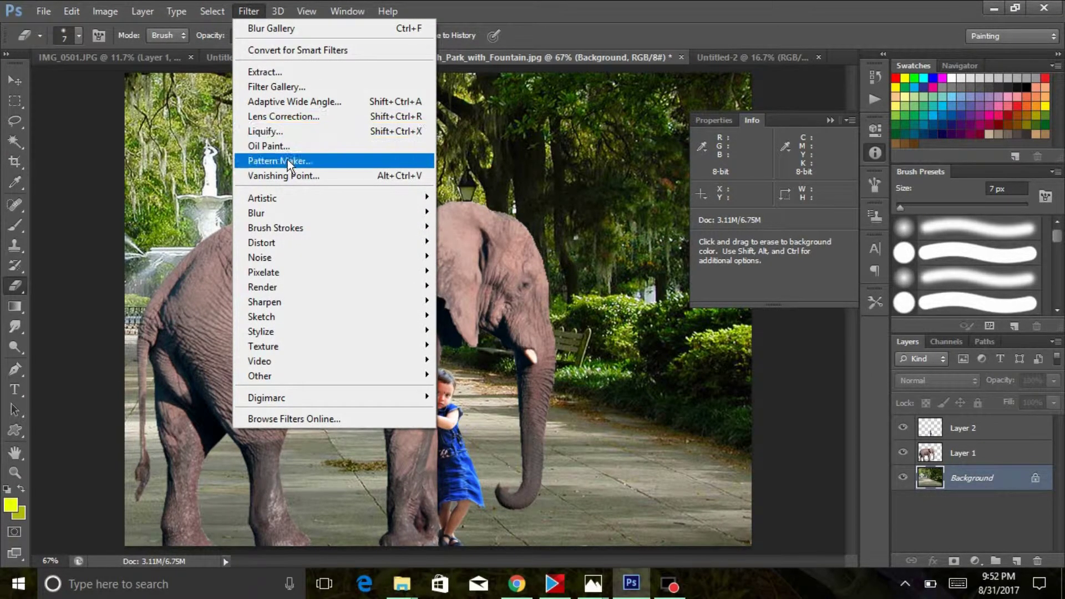
pyautogui.moveTo(333, 213)
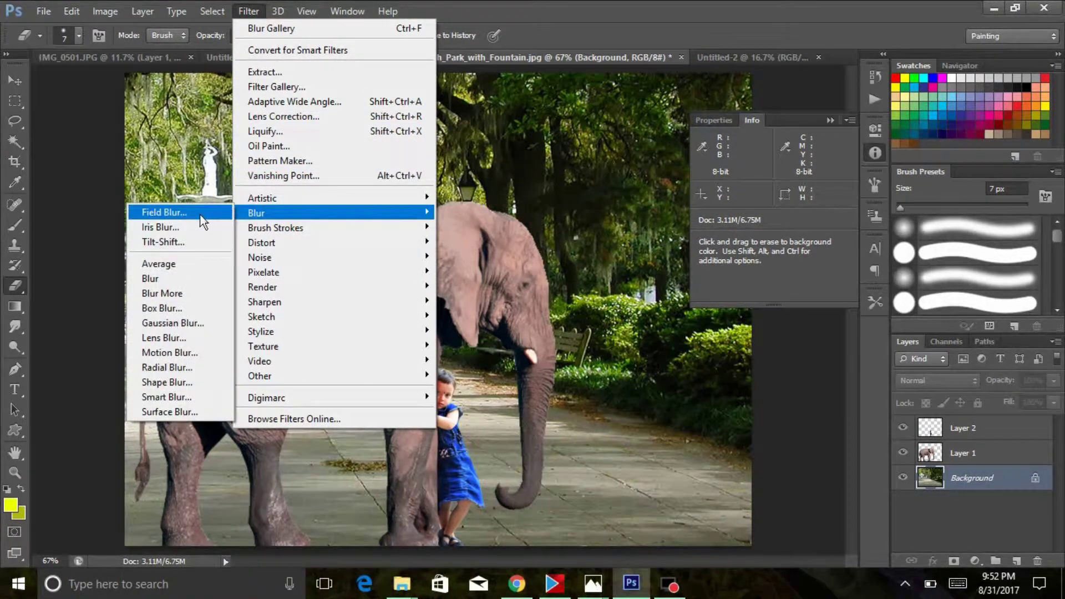
# Open the Blur Gallery and swap Field Blur for a 15 px Tilt-Shift blur.
pyautogui.click(199, 216)
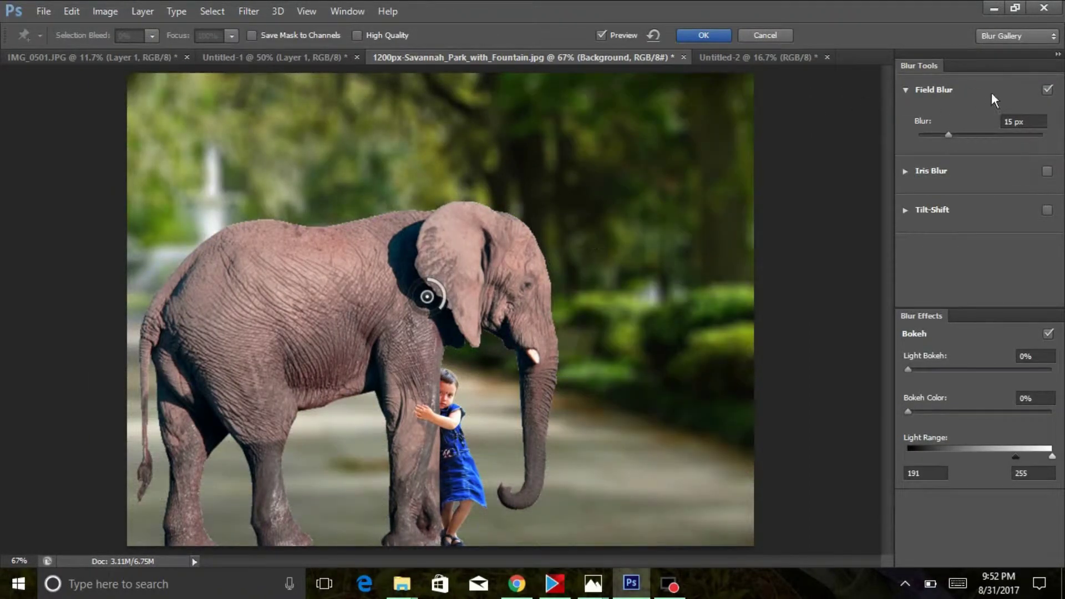
pyautogui.click(1048, 89)
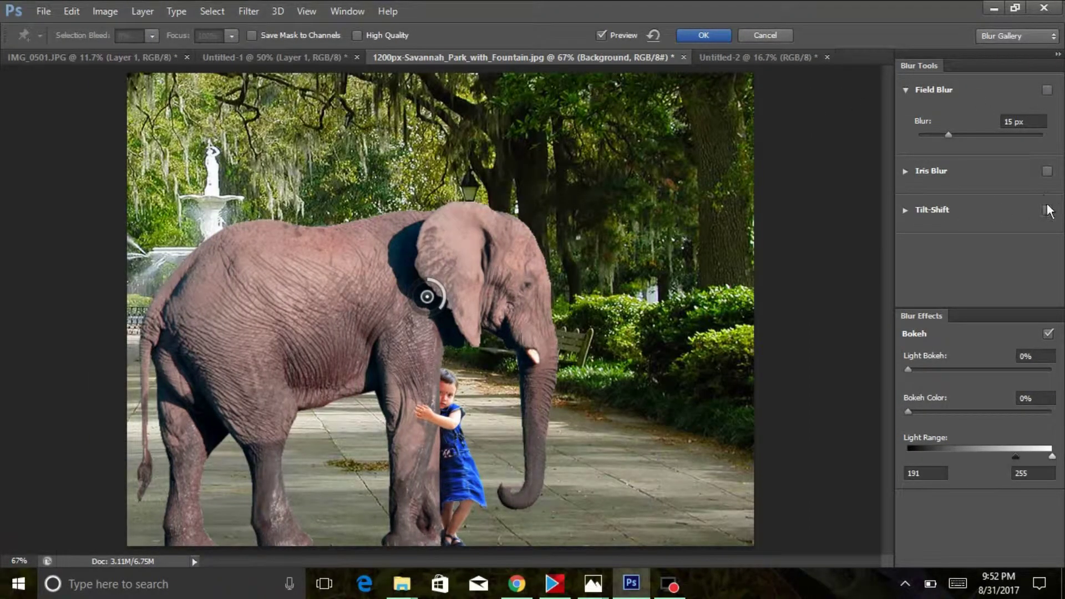
pyautogui.click(1047, 210)
pyautogui.click(907, 211)
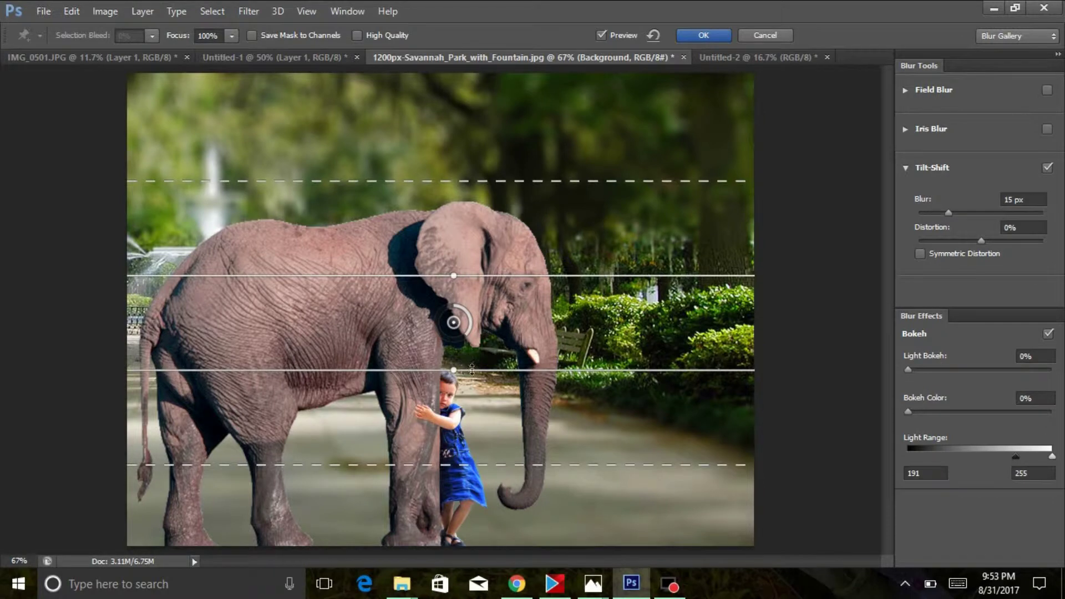
# Reposition the Tilt-Shift focus and transition lines so the sharp band crosses the child's legs, keeping Blur at 15 px.
pyautogui.moveTo(472, 369); pyautogui.dragTo(472, 413)
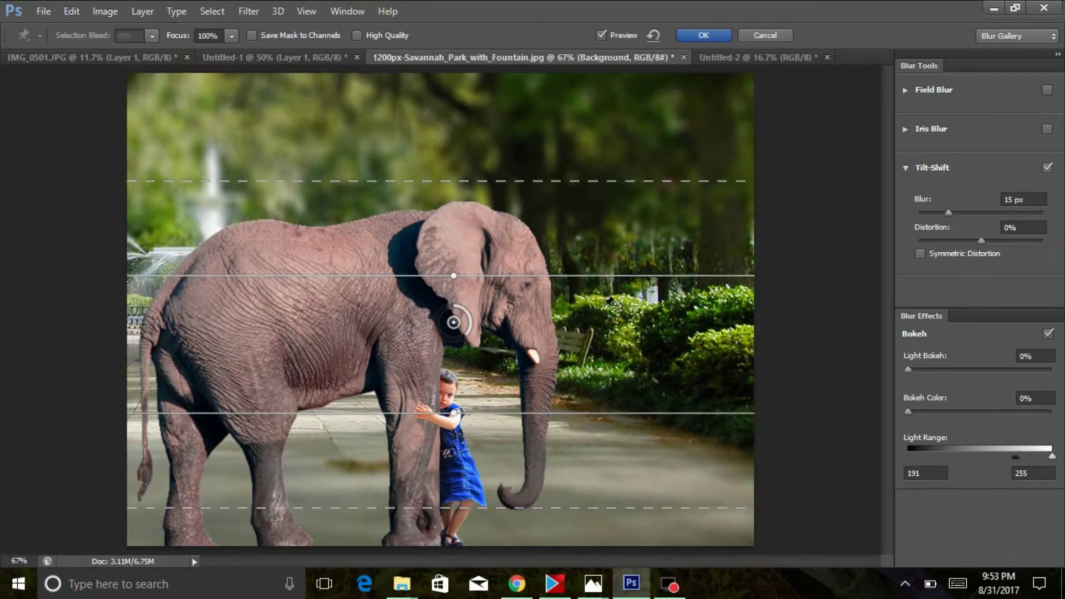
pyautogui.moveTo(488, 314); pyautogui.dragTo(487, 338)
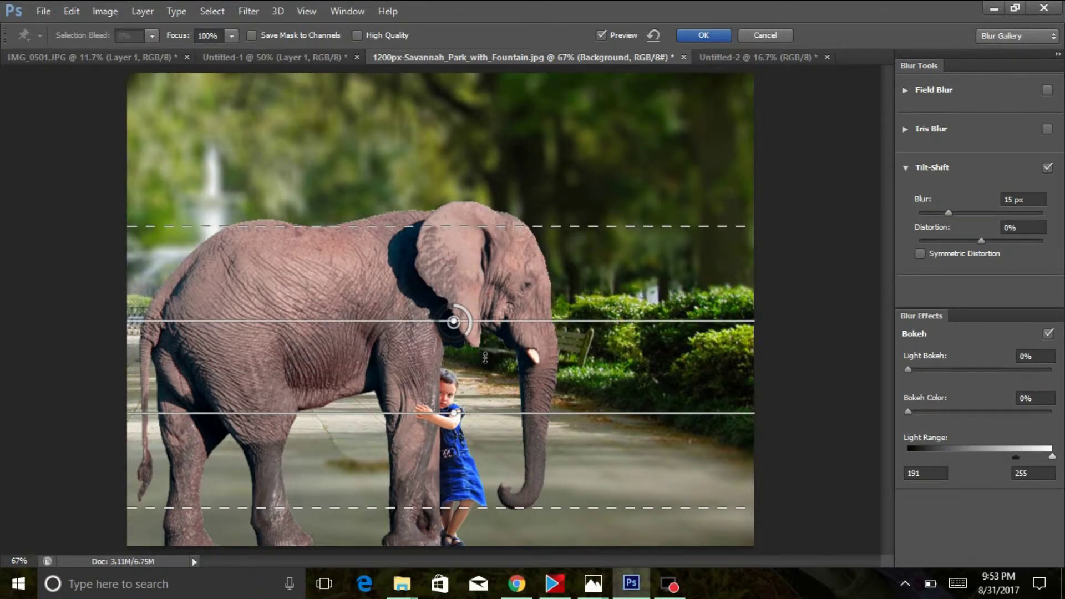
pyautogui.moveTo(471, 226); pyautogui.dragTo(470, 168)
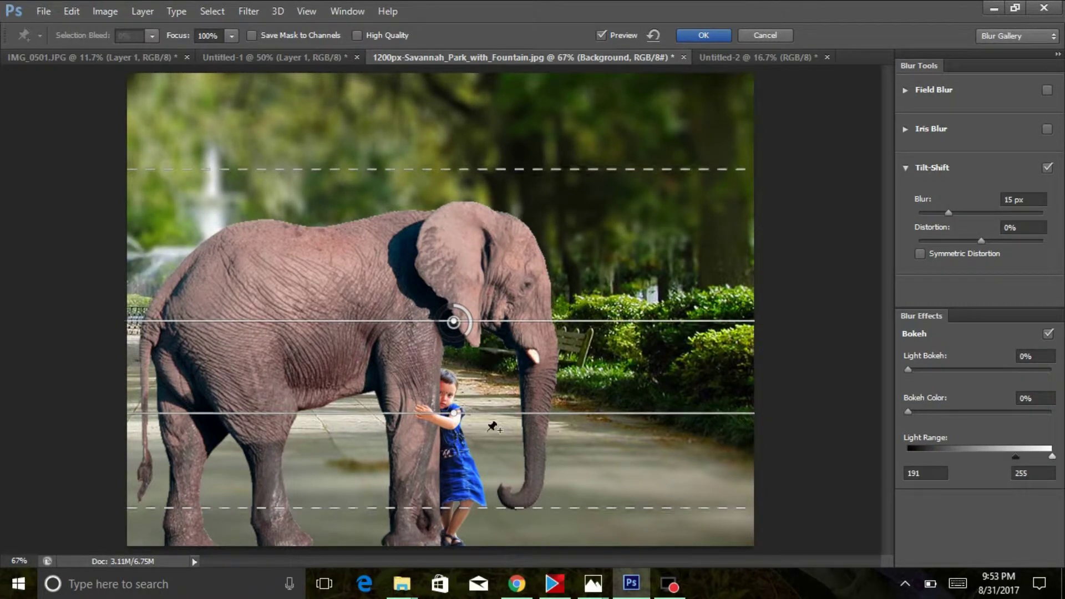
pyautogui.moveTo(472, 505); pyautogui.dragTo(471, 557)
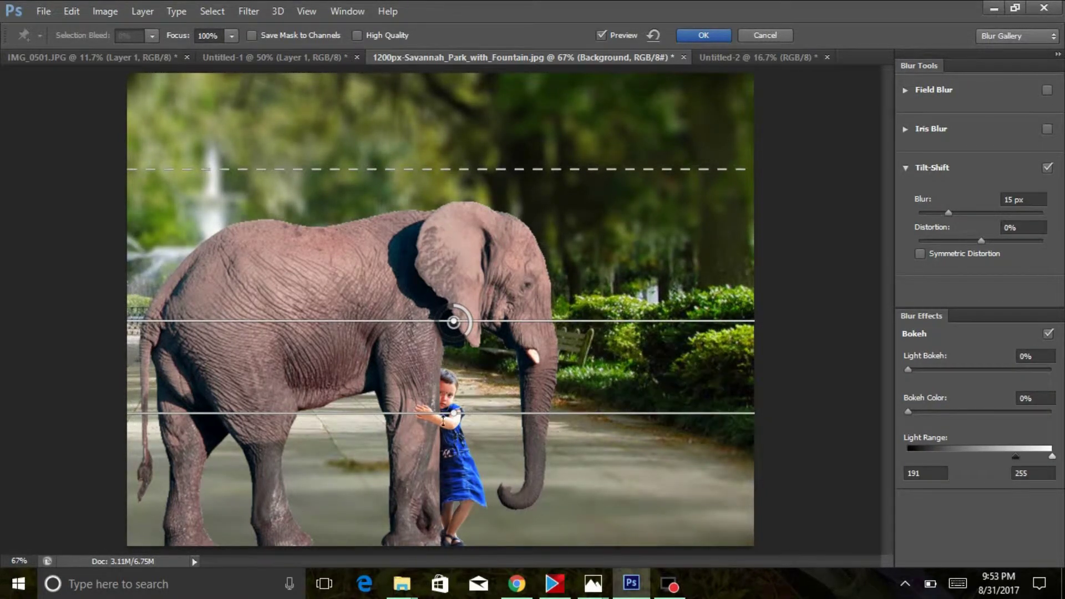
pyautogui.moveTo(436, 413); pyautogui.dragTo(435, 474)
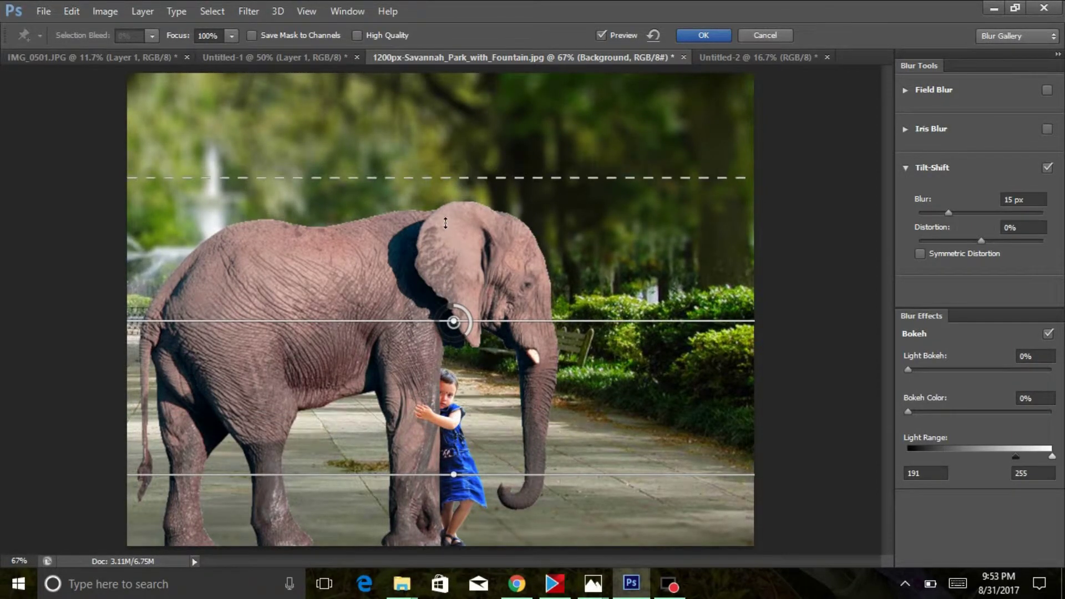
pyautogui.moveTo(445, 169); pyautogui.dragTo(446, 223)
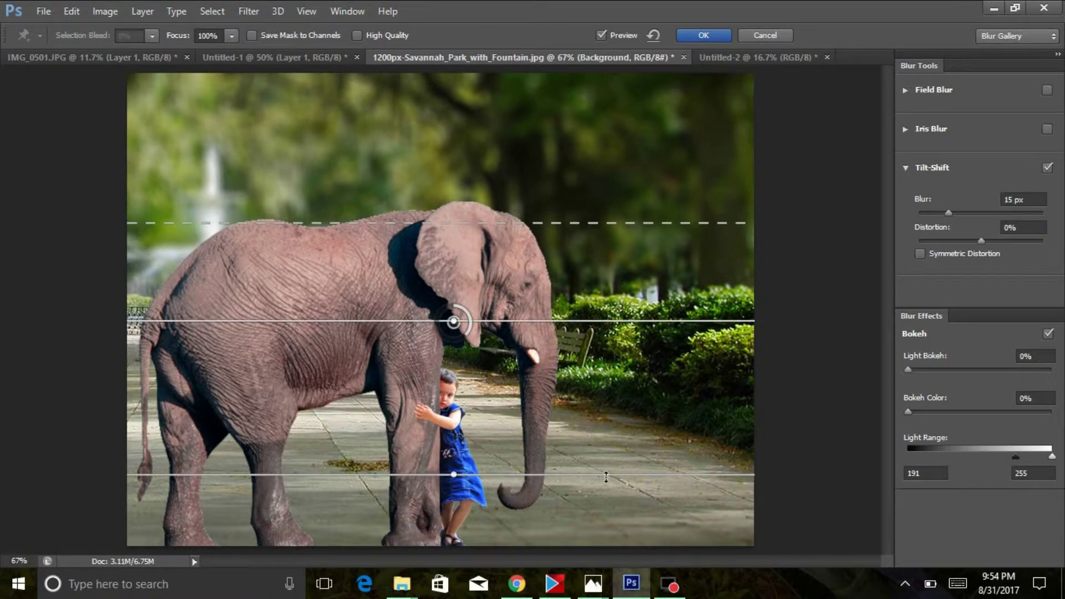
pyautogui.moveTo(606, 475); pyautogui.dragTo(606, 443)
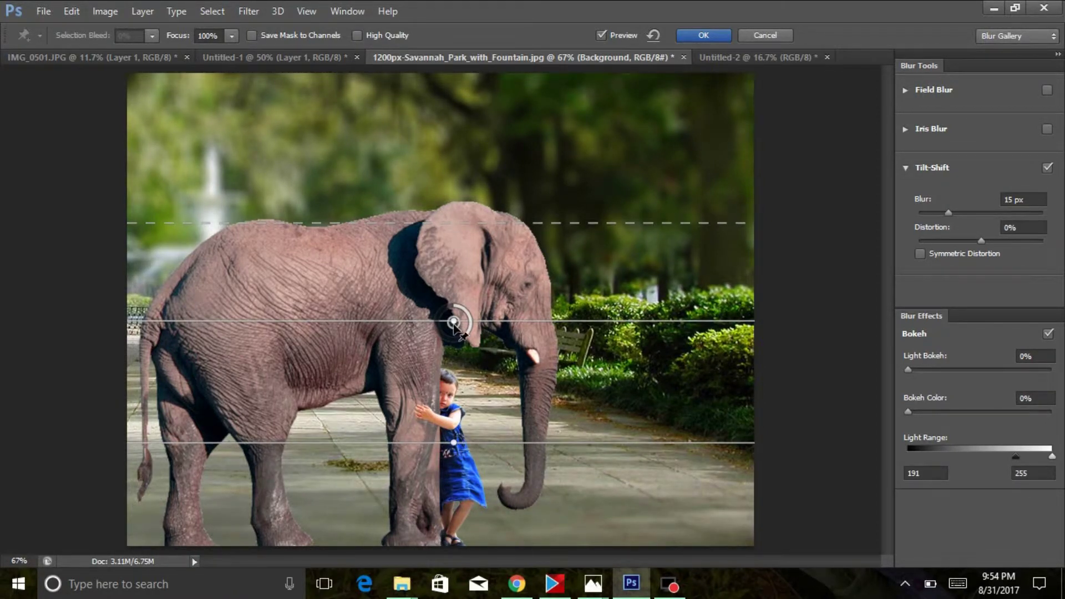
pyautogui.moveTo(456, 339); pyautogui.dragTo(457, 351)
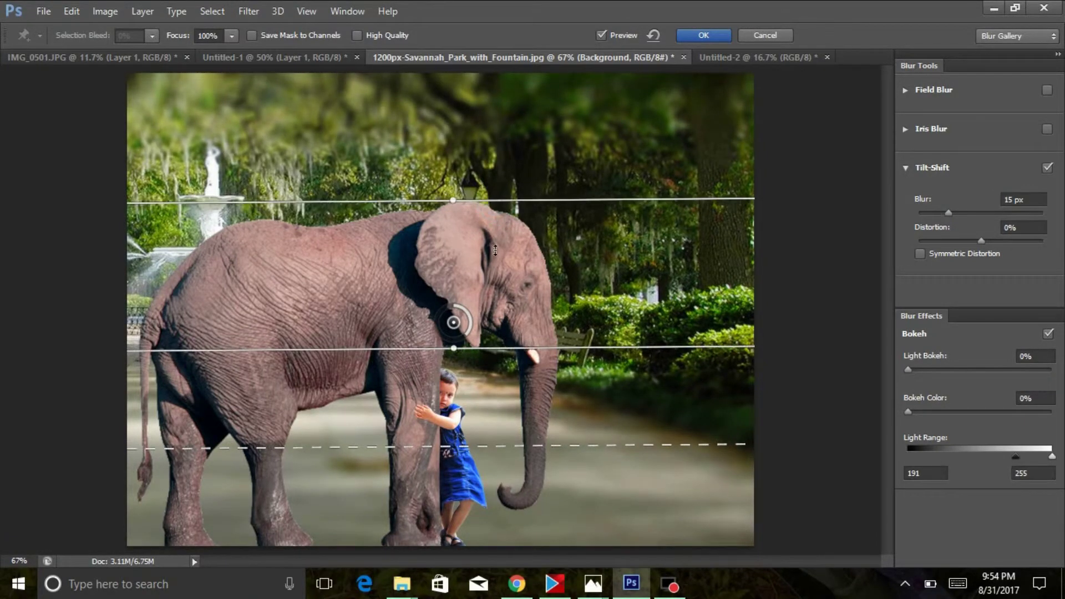
pyautogui.moveTo(496, 203); pyautogui.dragTo(496, 271)
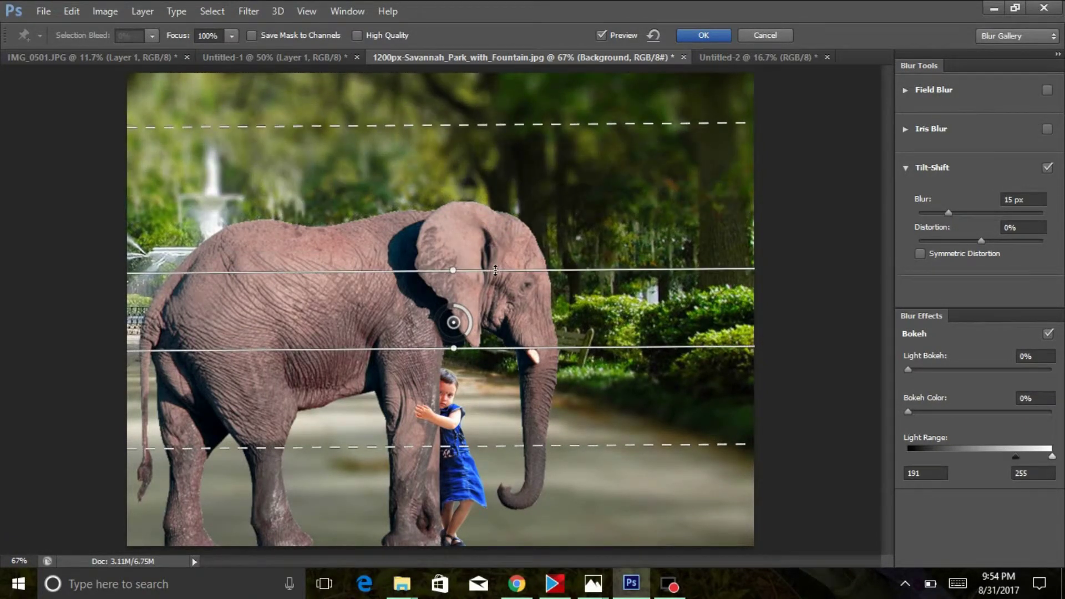
pyautogui.moveTo(458, 337); pyautogui.dragTo(451, 467)
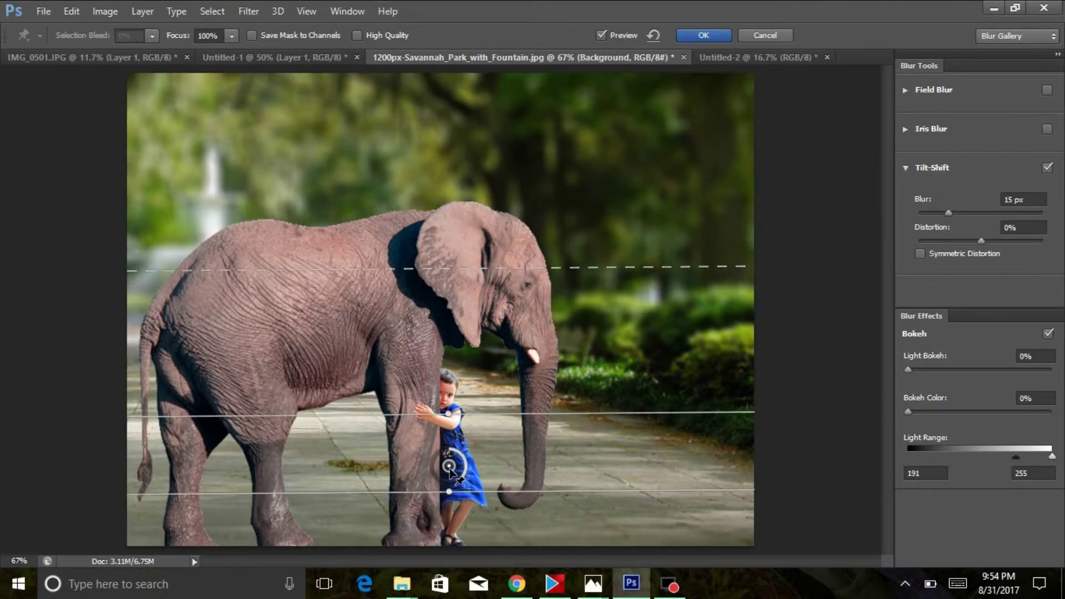
# Apply the tilt-shift blur to the park and zoom out to 50%.
pyautogui.click(709, 37)
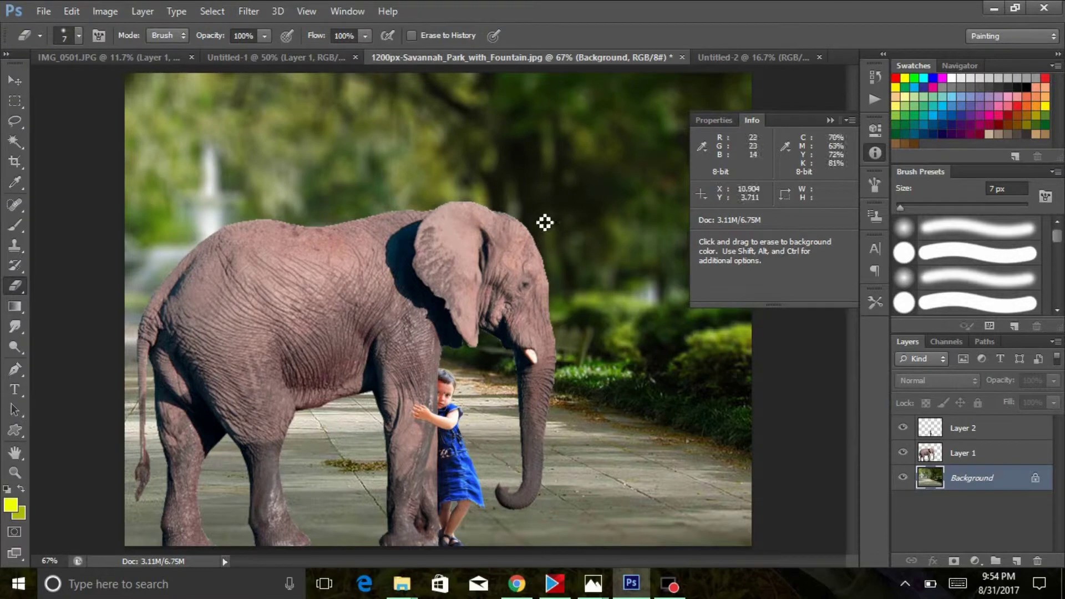
pyautogui.rightClick(482, 293)
pyautogui.click(497, 297)
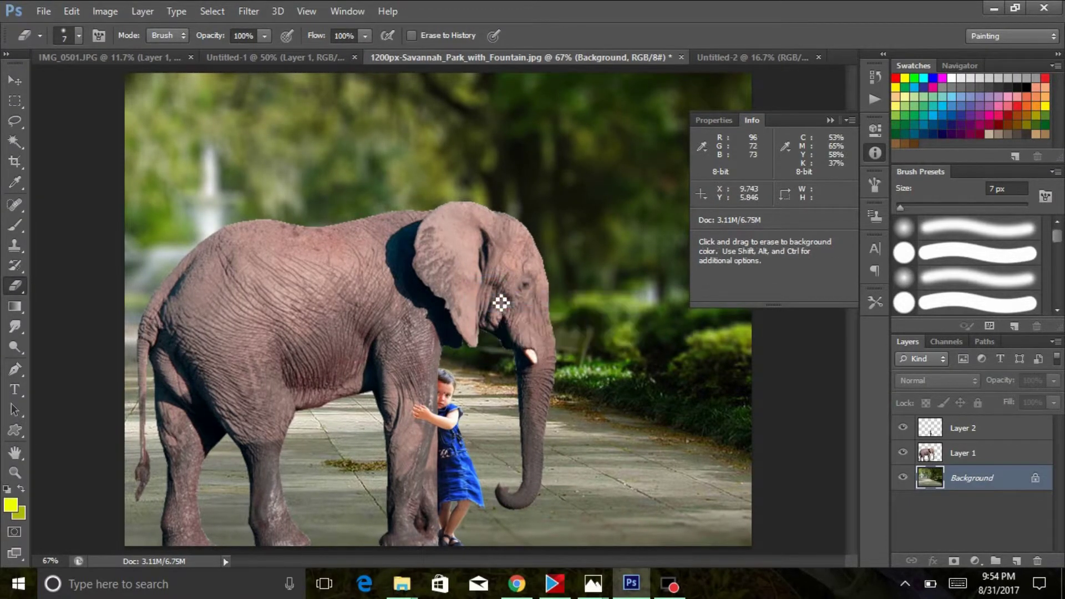
pyautogui.hotkey('ctrl', '-')
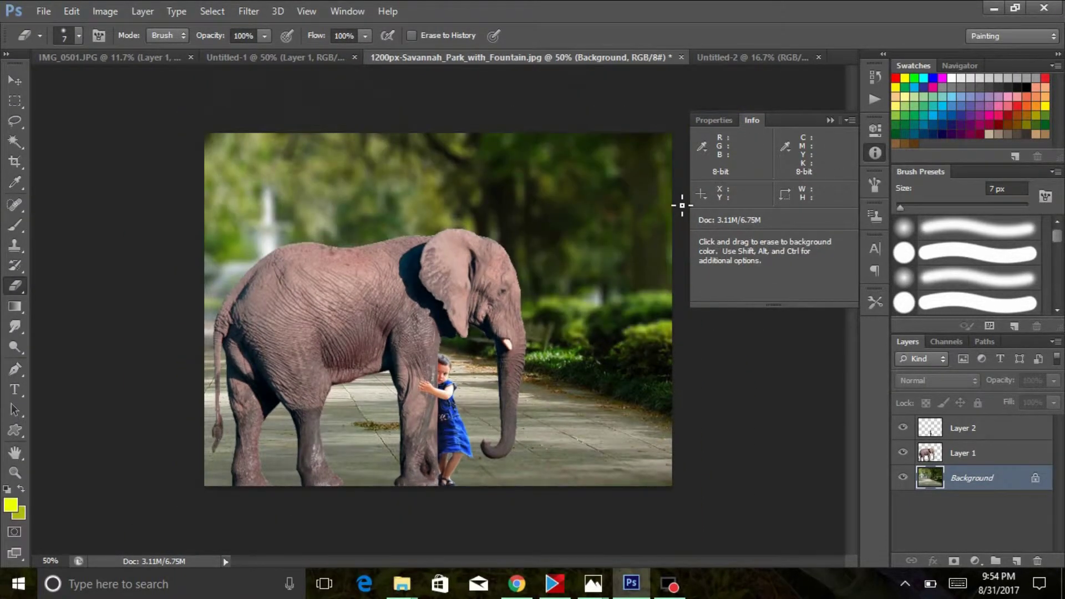
# Darken the elephant's Layer 1 with a lowered Curves adjustment.
pyautogui.click(983, 454)
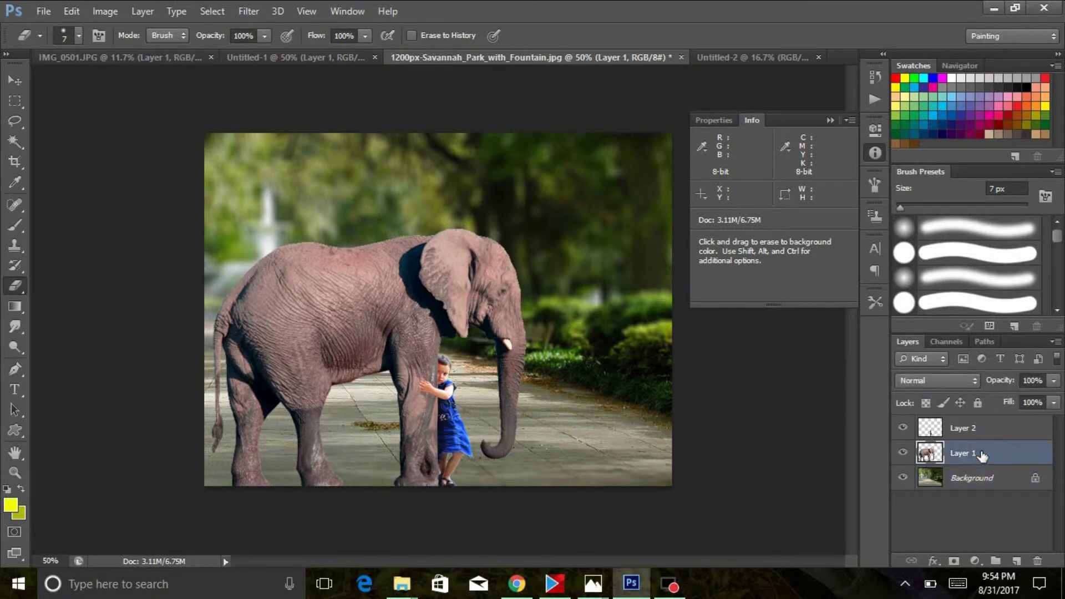
pyautogui.hotkey('ctrl', 'm')
pyautogui.moveTo(740, 289); pyautogui.dragTo(756, 305)
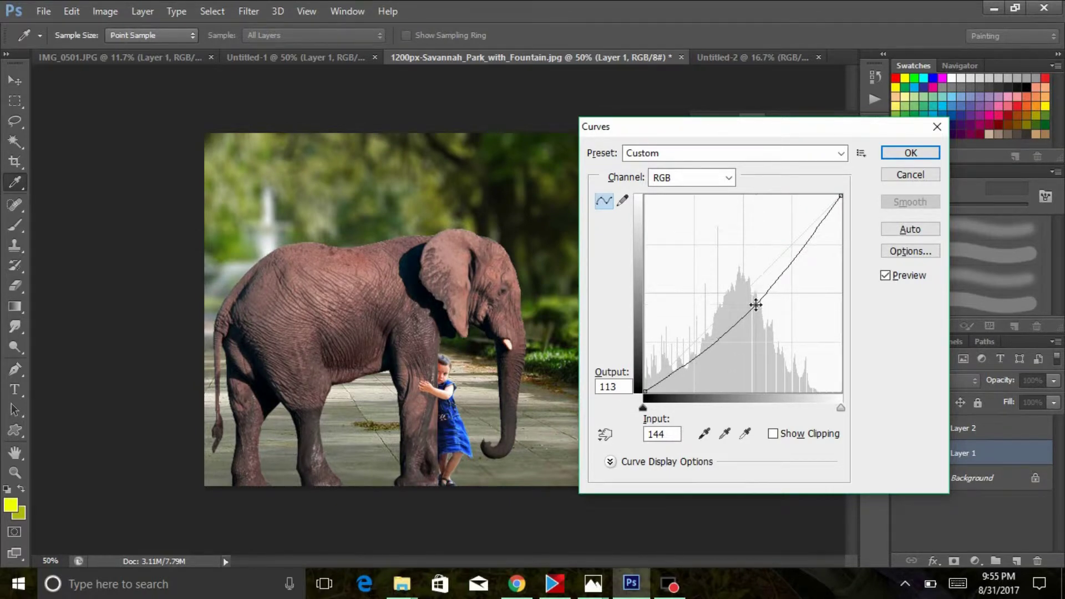
pyautogui.click(911, 153)
# Select the Background layer and choose a soft round Brush tip.
pyautogui.press('e')
pyautogui.click(969, 481)
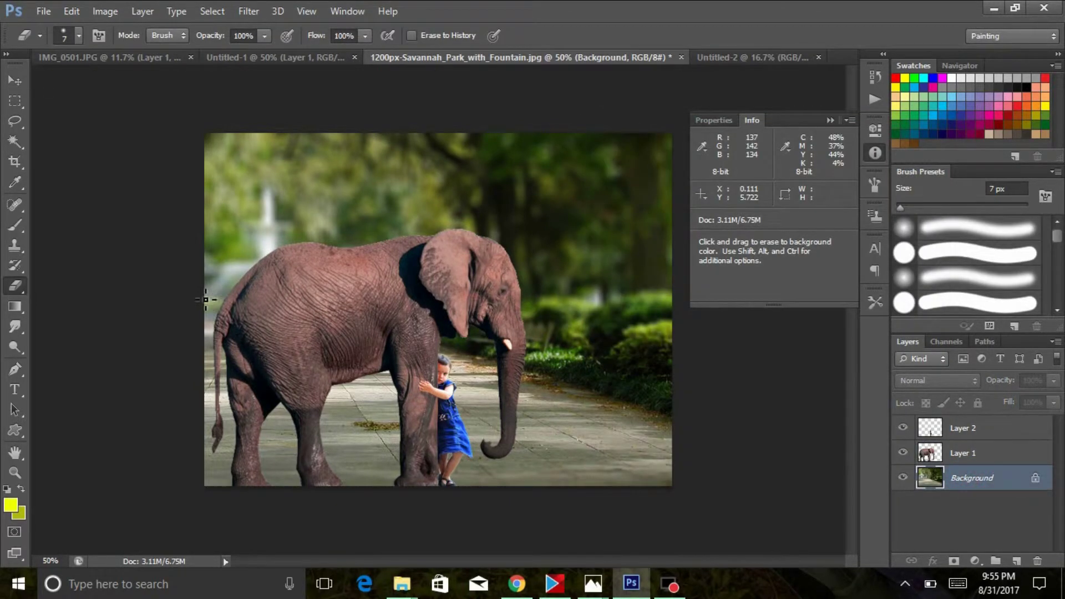
pyautogui.click(15, 225)
pyautogui.click(80, 37)
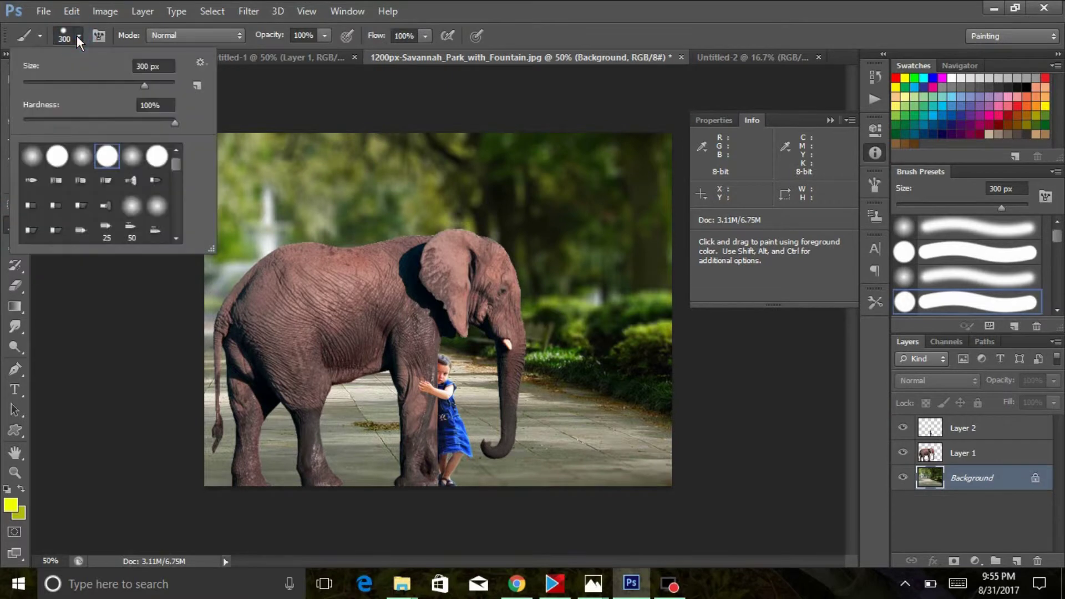
pyautogui.click(81, 156)
pyautogui.press('Return')
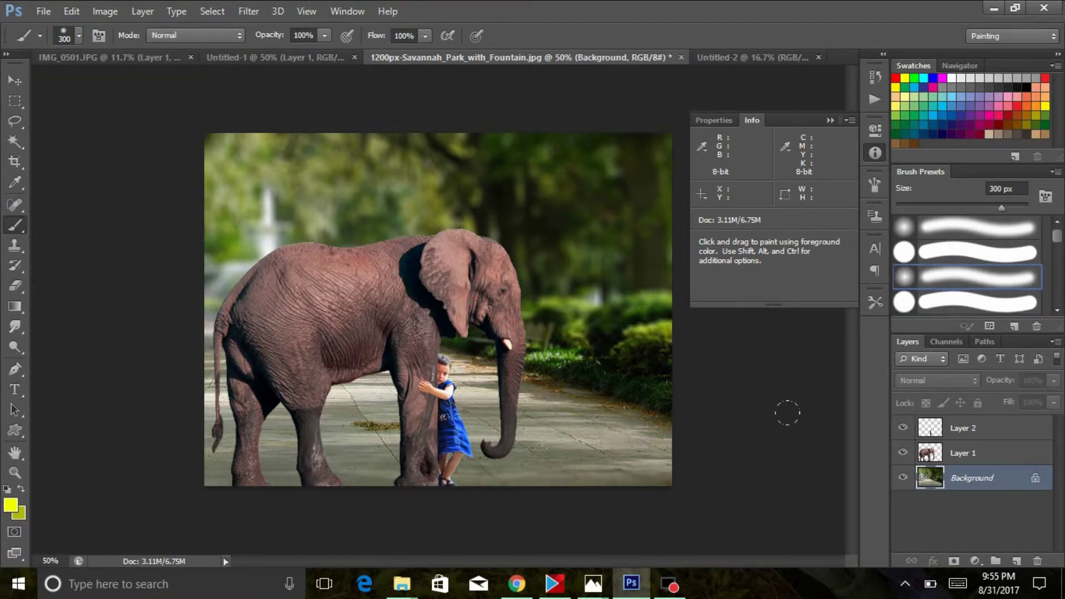
# Paint a black shadow under the elephant's legs and child's feet on new Layer 3 at 51% opacity.
pyautogui.click(1017, 561)
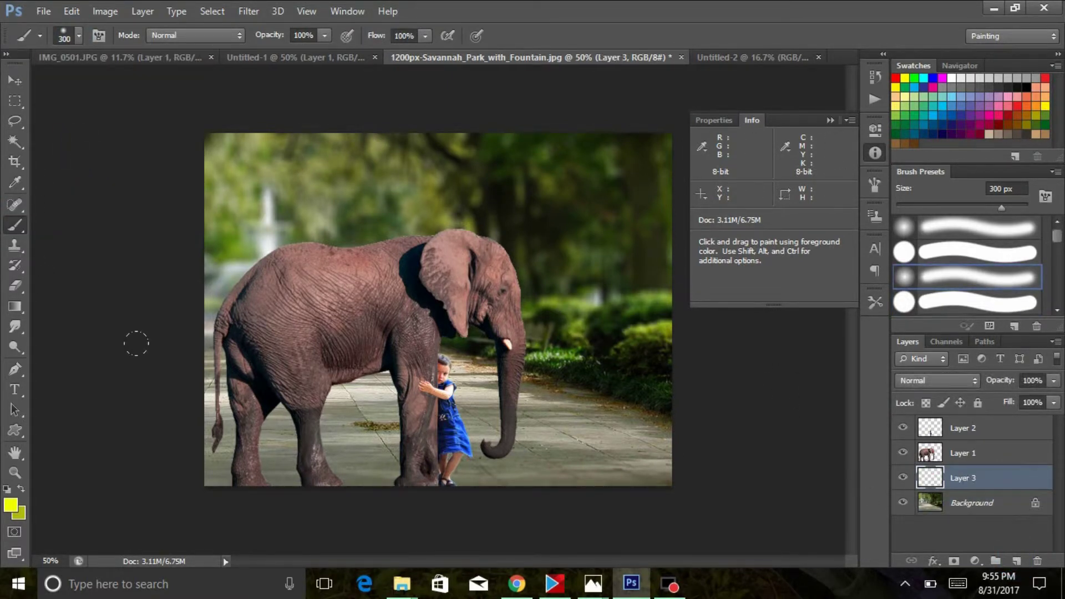
pyautogui.click(6, 489)
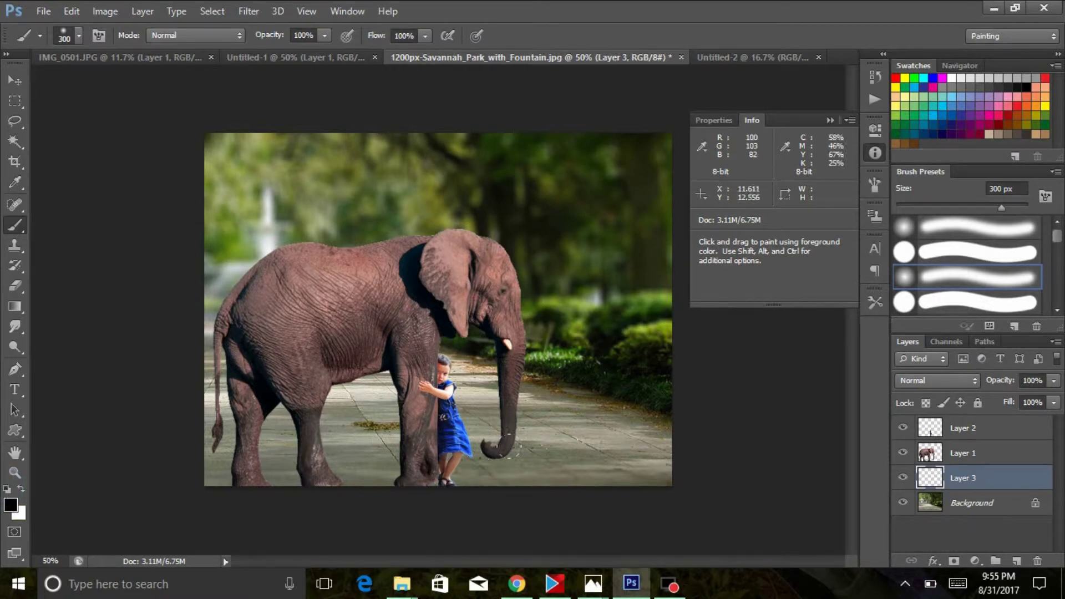
pyautogui.moveTo(411, 488)
pyautogui.mouseDown()
pyautogui.moveTo(146, 504)
pyautogui.moveTo(335, 492)
pyautogui.moveTo(257, 486)
pyautogui.mouseUp()
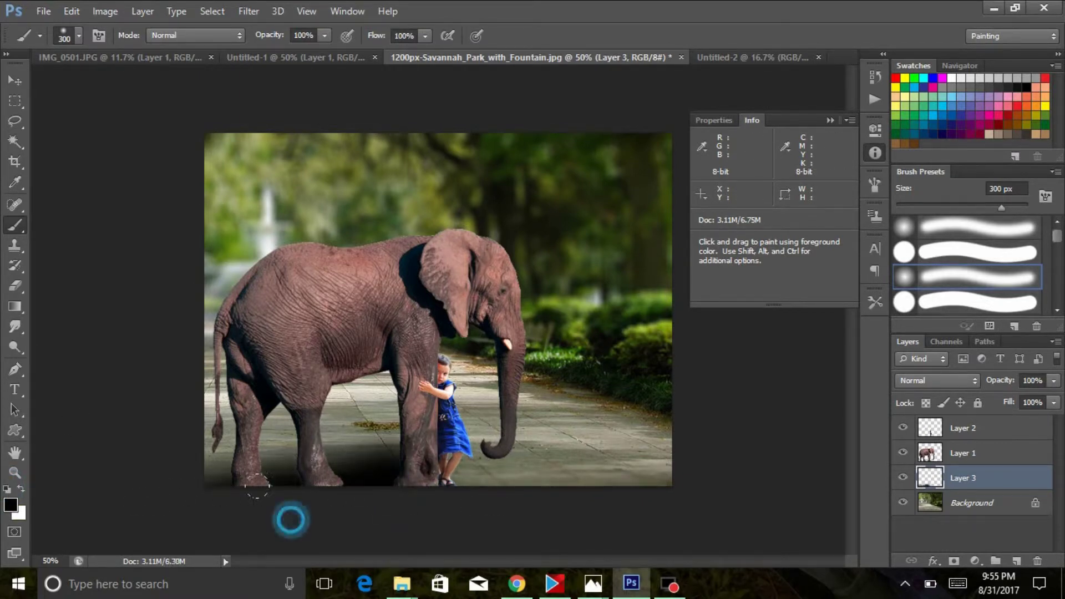
pyautogui.click(460, 472)
pyautogui.moveTo(404, 455); pyautogui.dragTo(483, 461)
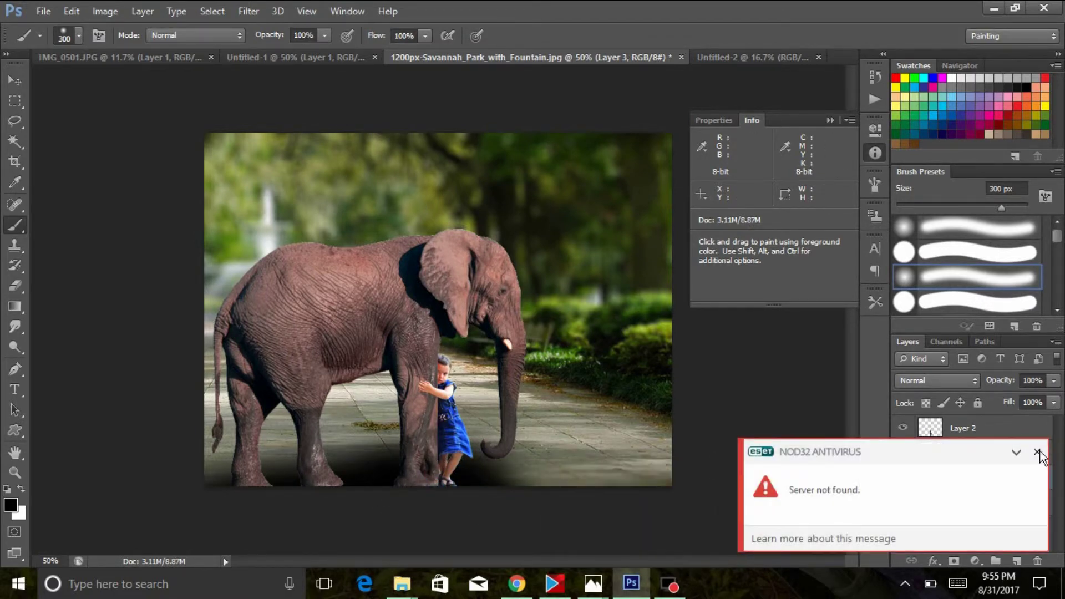
pyautogui.click(1053, 381)
pyautogui.moveTo(1054, 398)
pyautogui.mouseDown()
pyautogui.moveTo(1007, 398)
pyautogui.moveTo(1016, 407)
pyautogui.mouseUp()
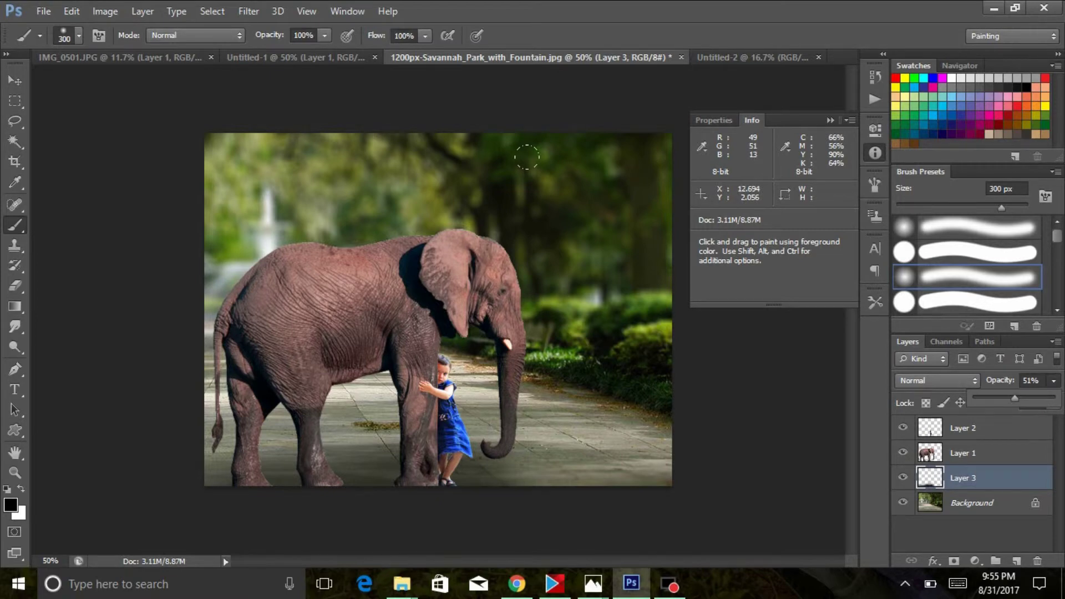
# Add a black Solid Color fill layer above the elephant's Layer 1.
pyautogui.click(12, 81)
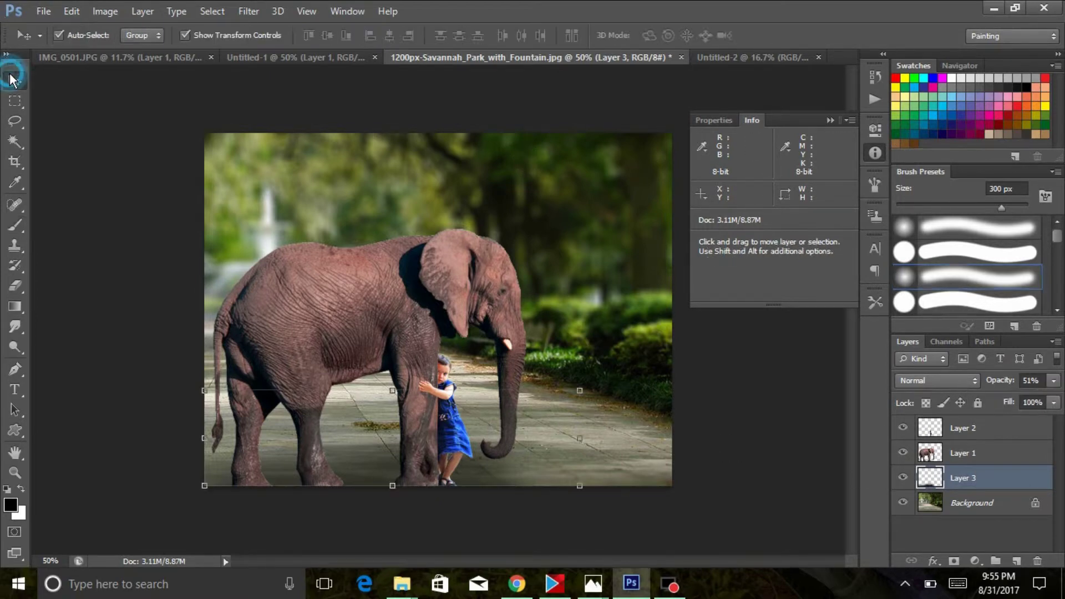
pyautogui.click(971, 454)
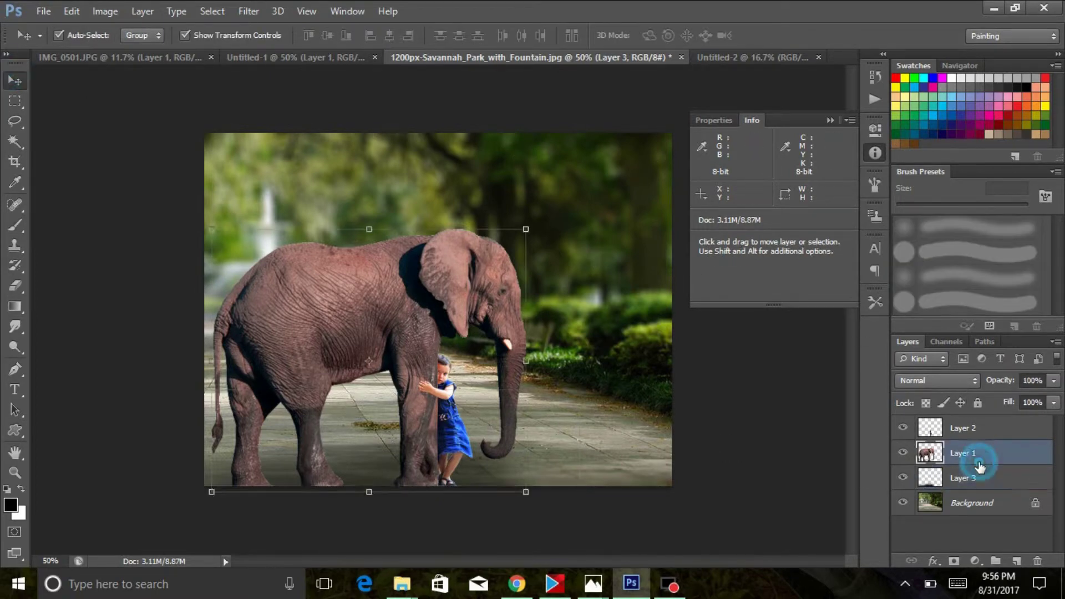
pyautogui.click(975, 561)
pyautogui.click(949, 225)
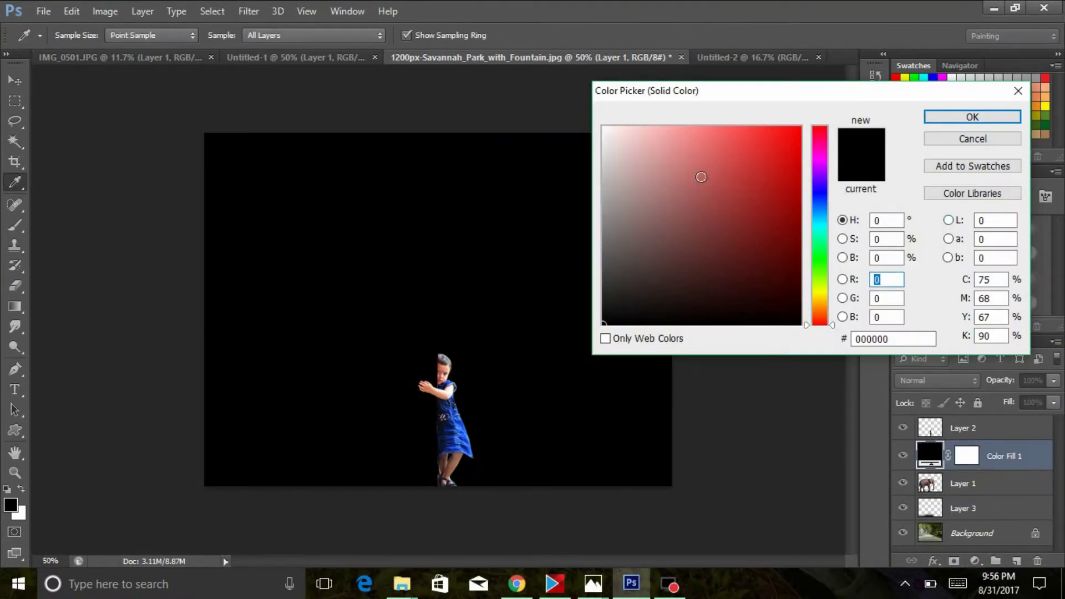
pyautogui.click(972, 119)
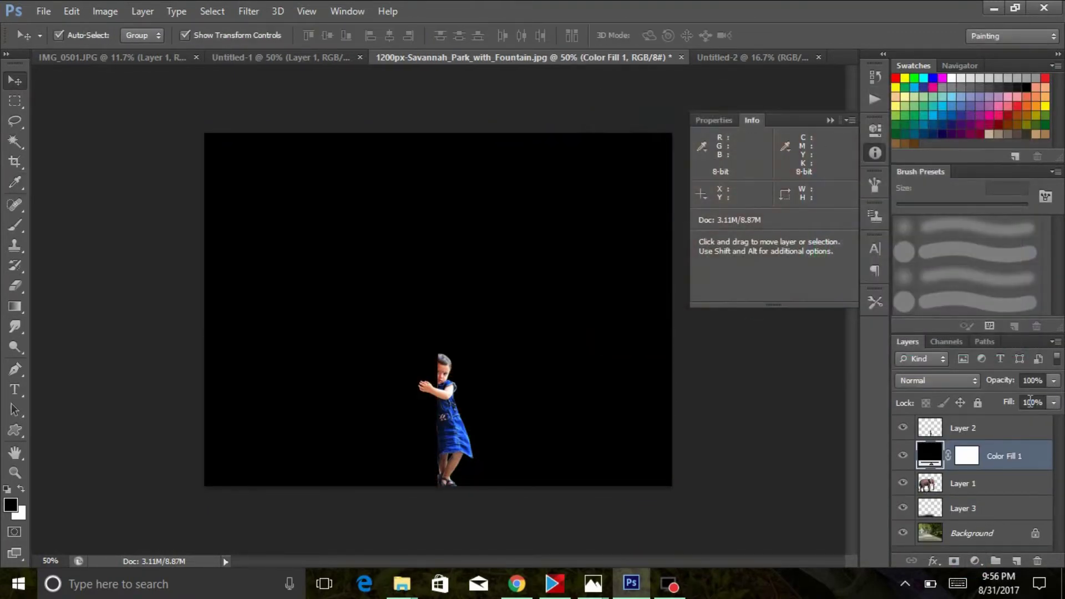
# Clip Color Fill 1 to the elephant and set its Fill to 49%.
pyautogui.rightClick(991, 456)
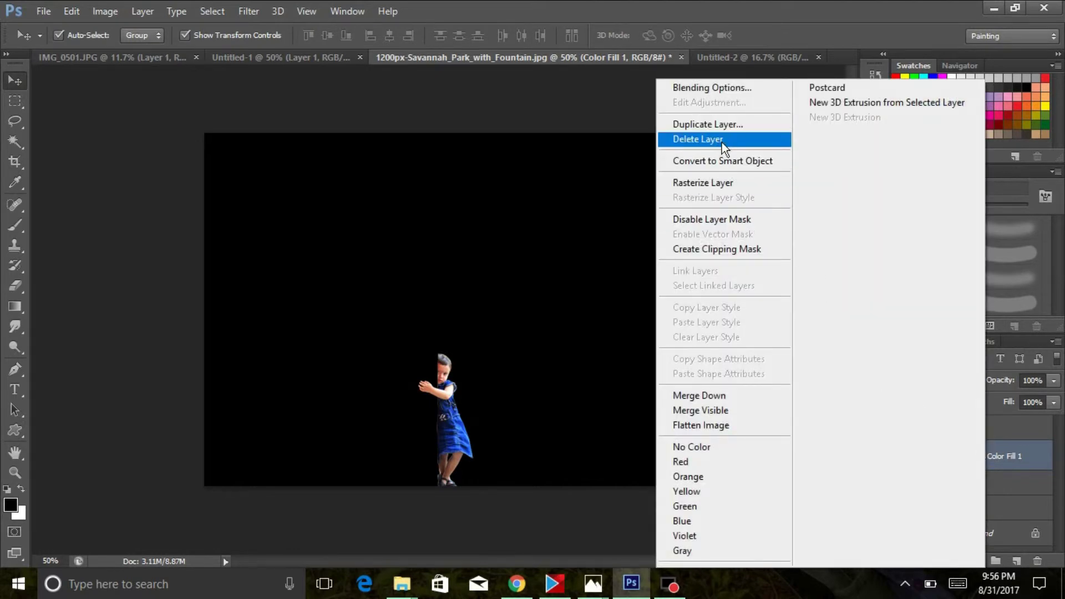
pyautogui.click(724, 248)
pyautogui.click(1054, 403)
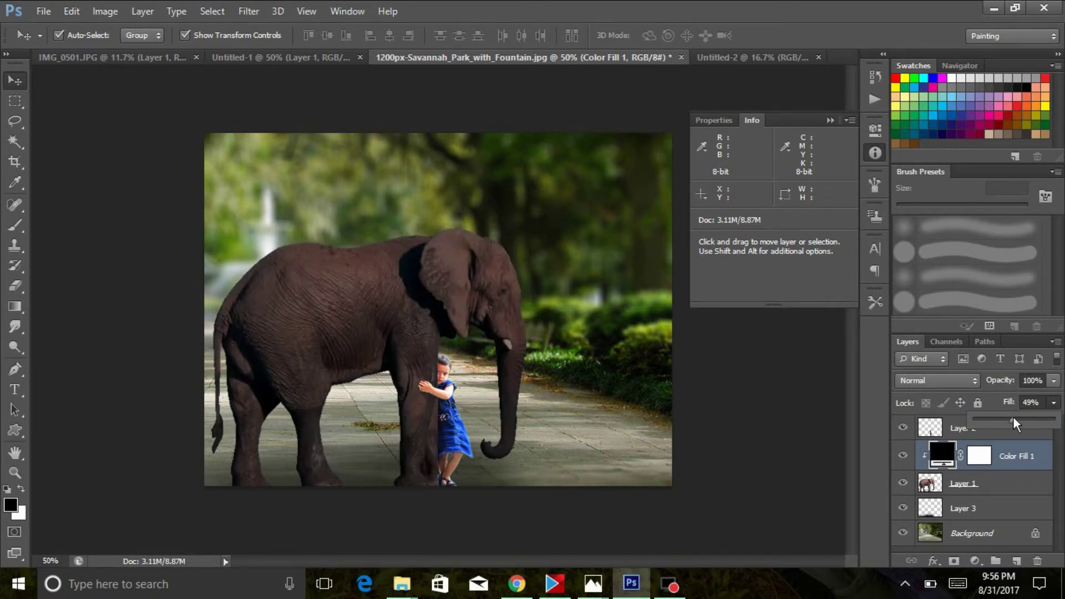
pyautogui.click(868, 399)
# Add a black Color Fill 2 above Layer 2, clip it to the child, and set Fill to 24%.
pyautogui.click(982, 434)
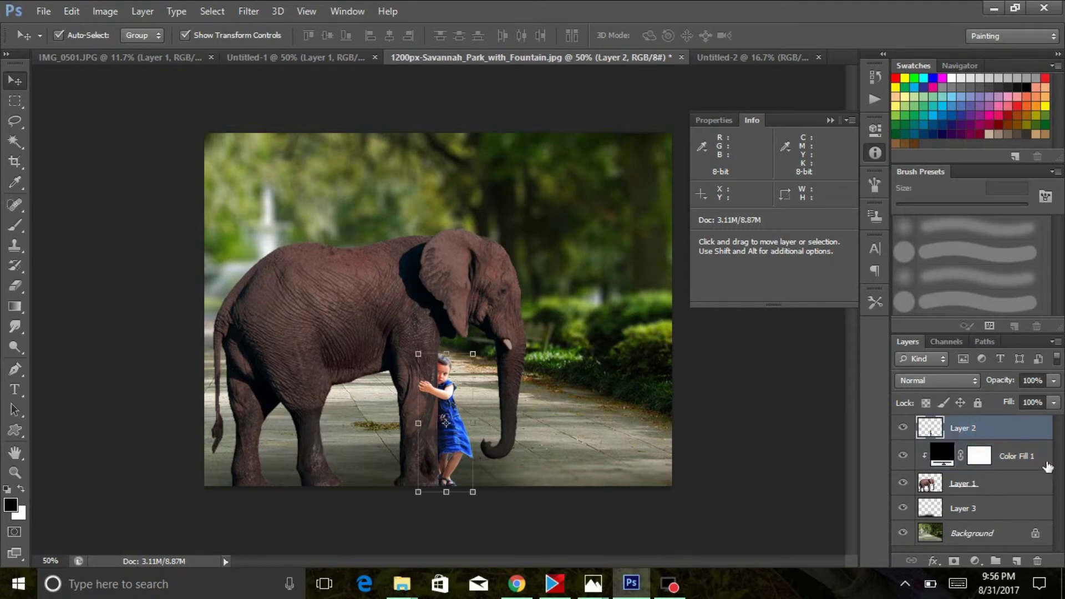
pyautogui.click(975, 561)
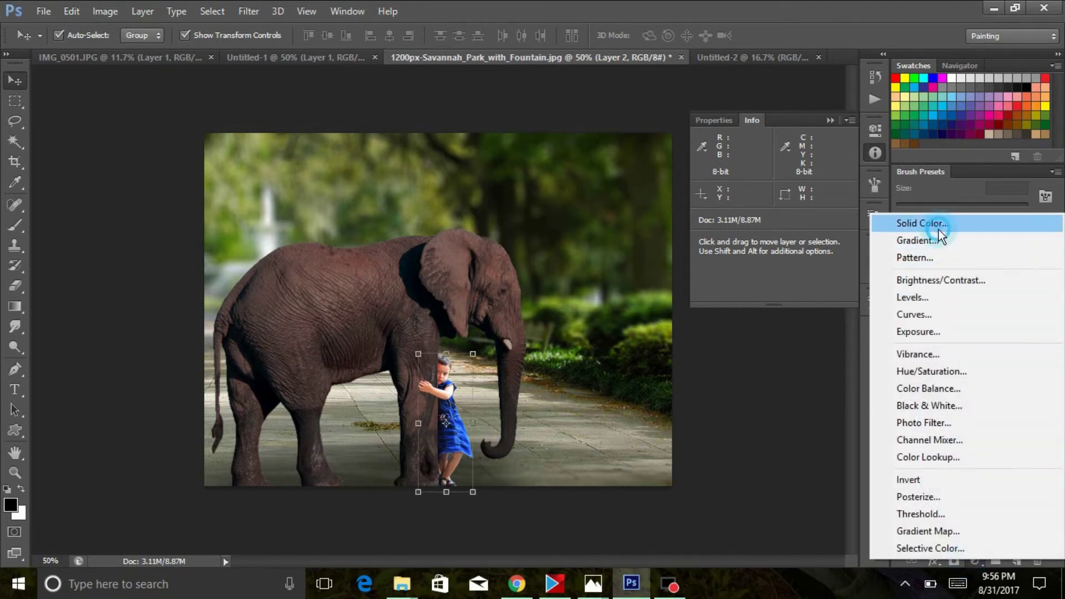
pyautogui.click(939, 224)
pyautogui.click(1011, 120)
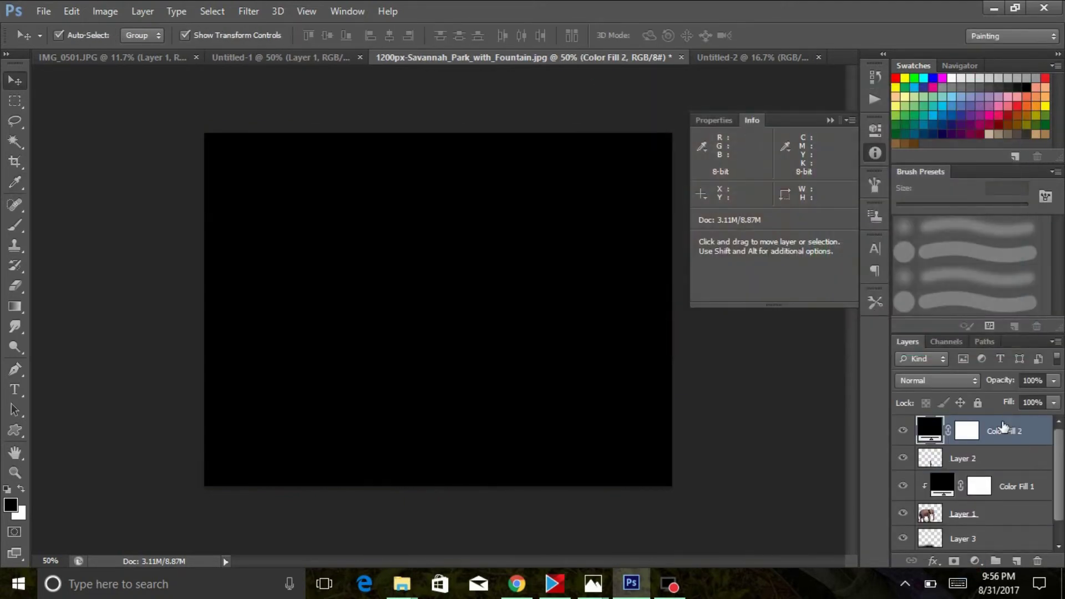
pyautogui.rightClick(1005, 426)
pyautogui.click(750, 250)
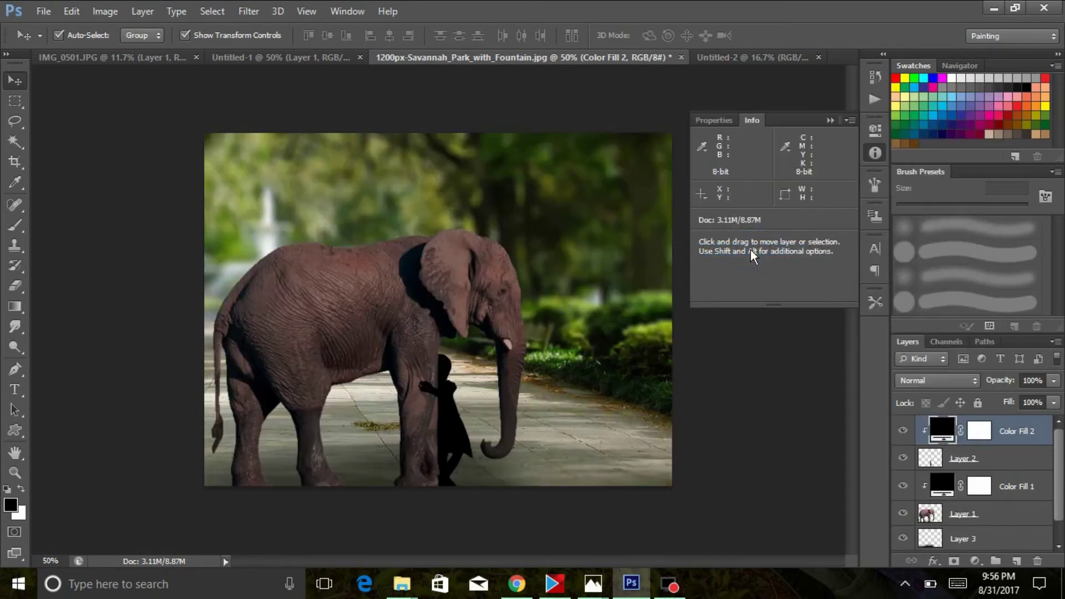
pyautogui.click(1053, 402)
pyautogui.moveTo(1055, 418); pyautogui.dragTo(991, 419)
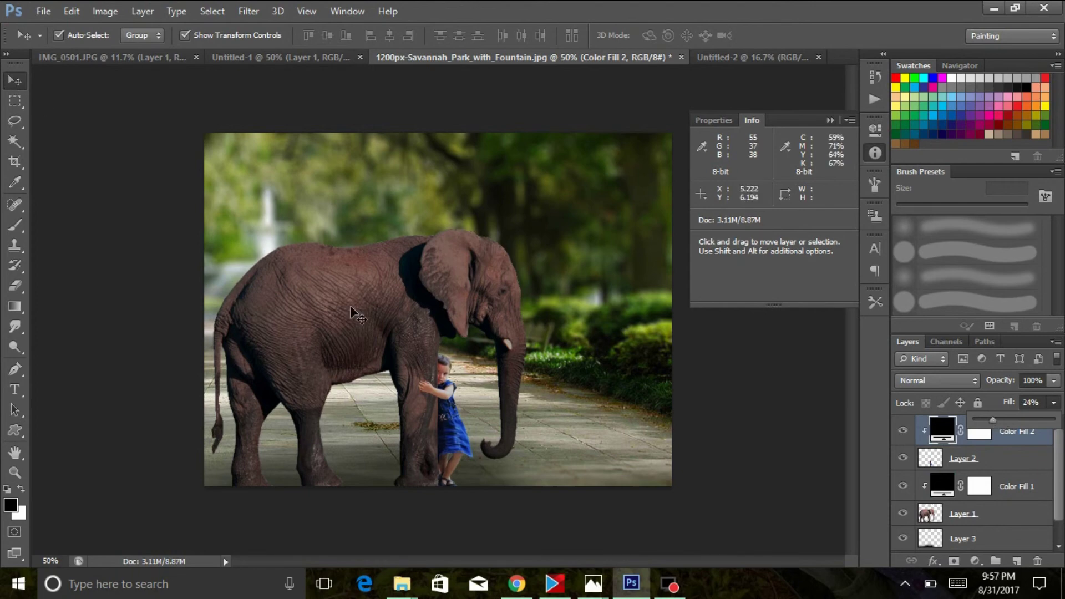
pyautogui.click(758, 400)
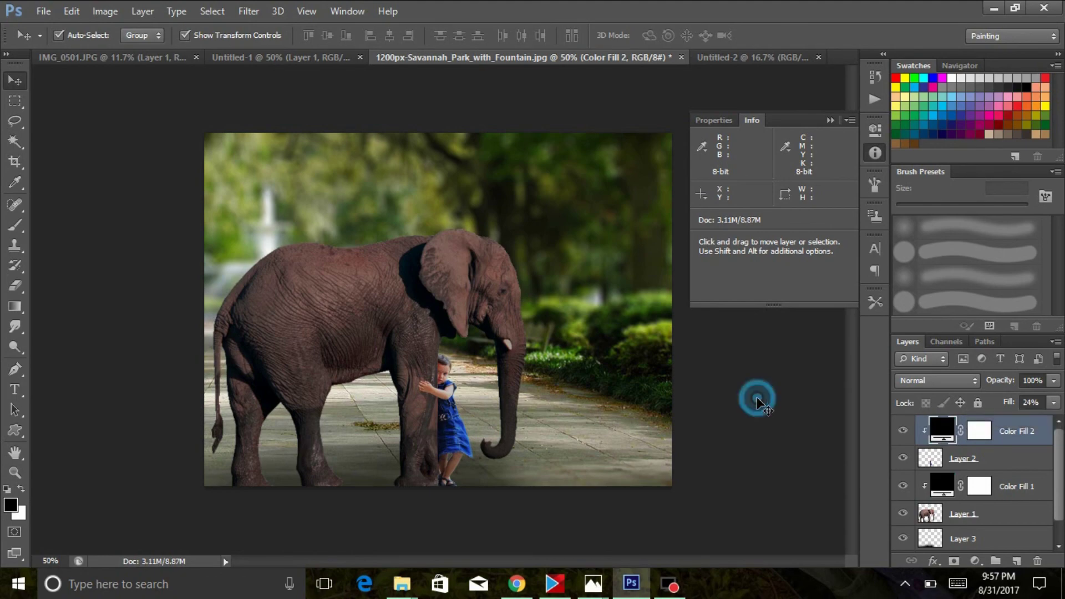